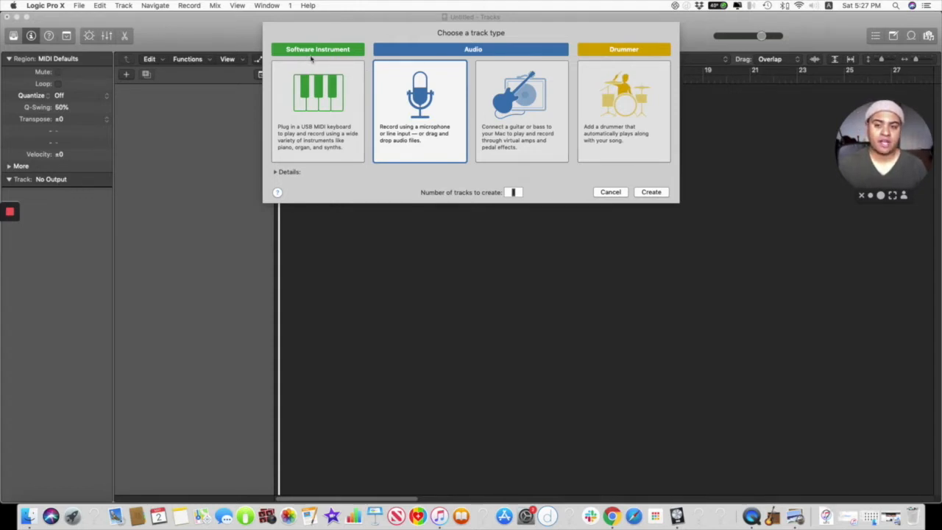
Step: Create one audio track for recording with a microphone or line input
click(324, 135)
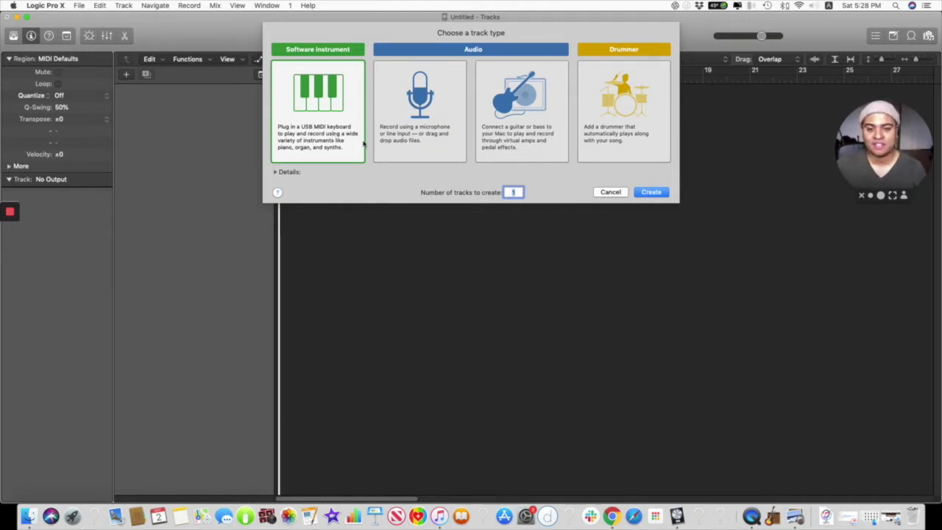
click(429, 140)
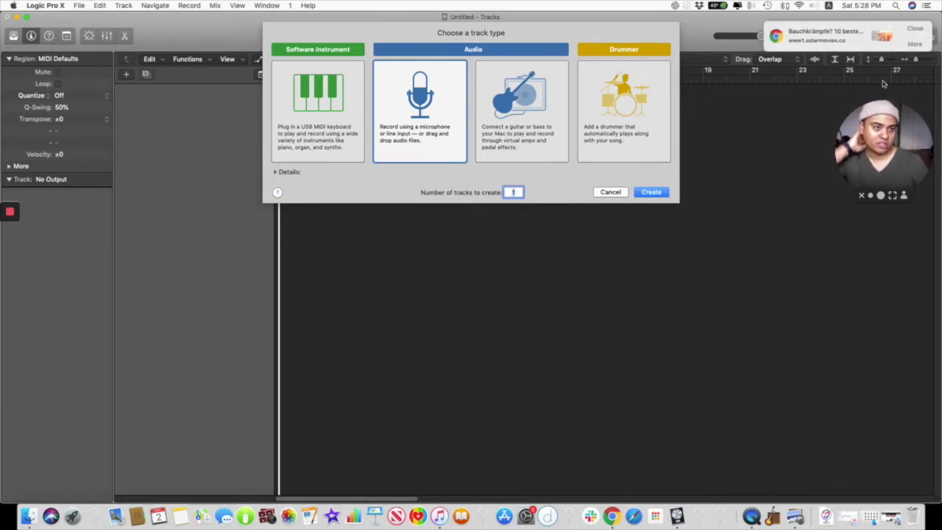
click(917, 28)
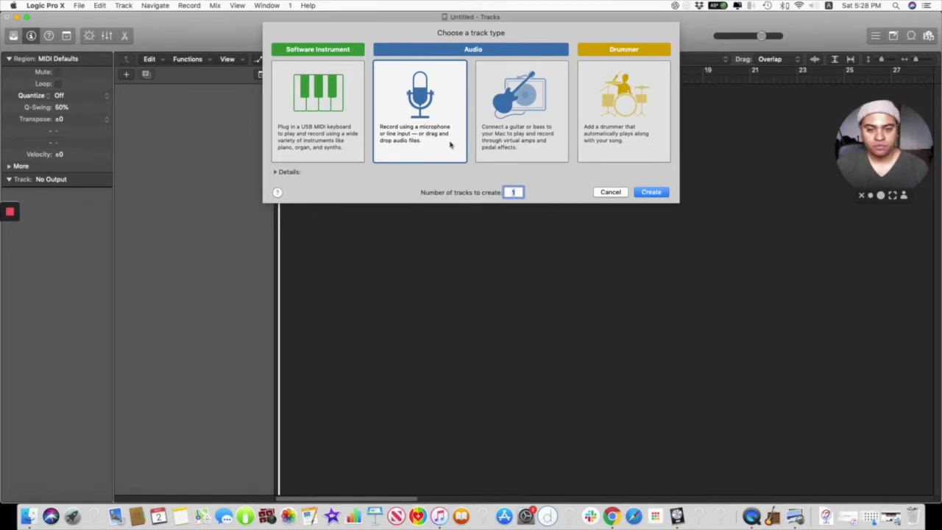
click(426, 134)
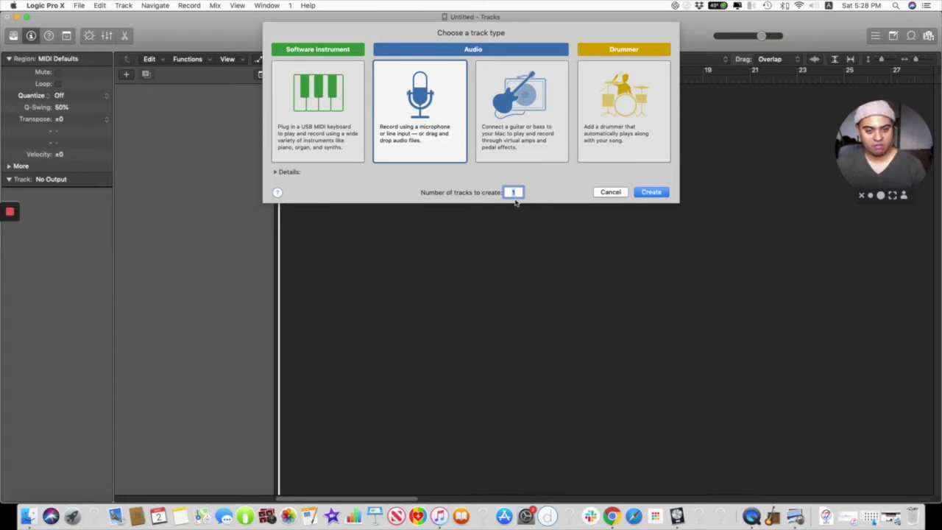
click(652, 192)
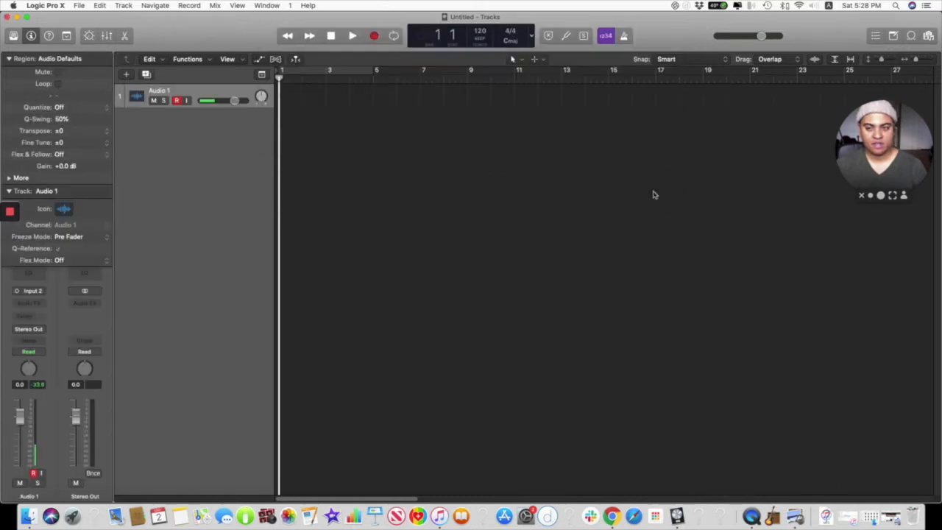
Step: Rename the new audio track "verse melody idea" and disarm it for recording
double_click(162, 91)
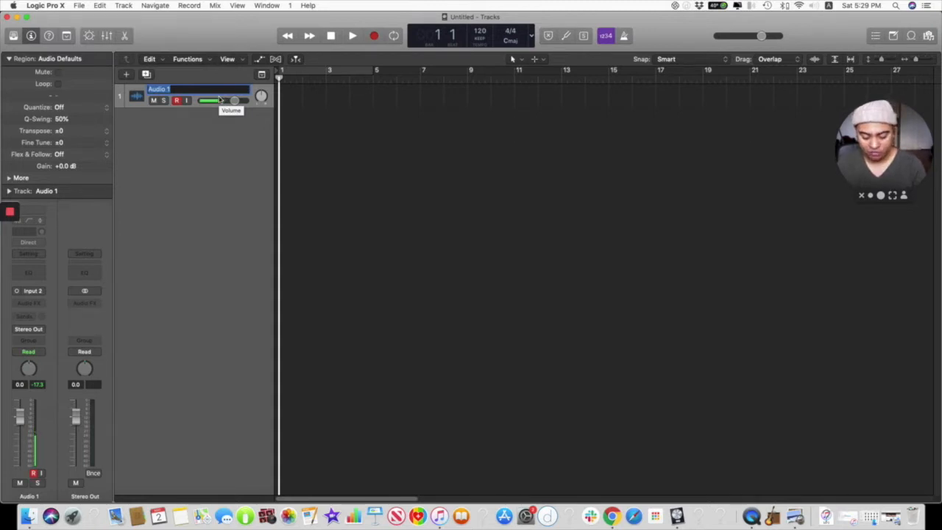
text(vo)
text(rse melody)
text( idea)
key(Return)
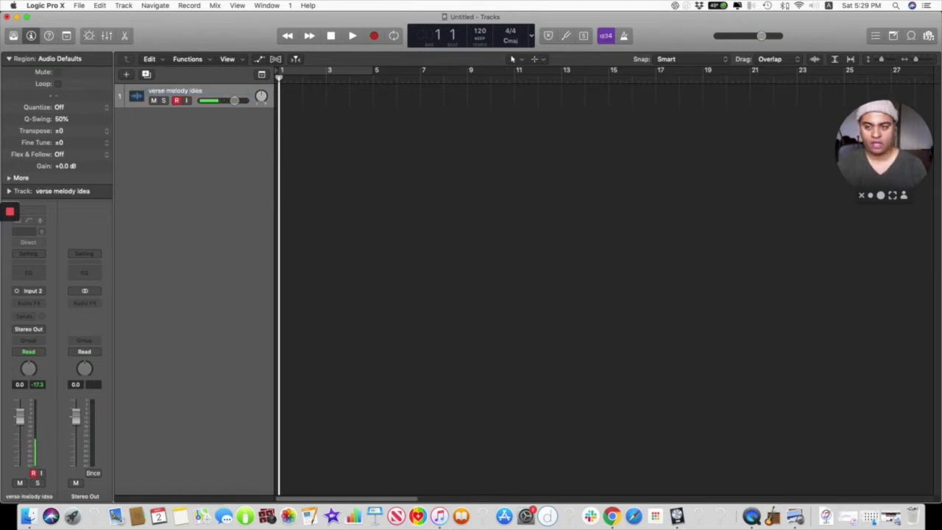
click(177, 100)
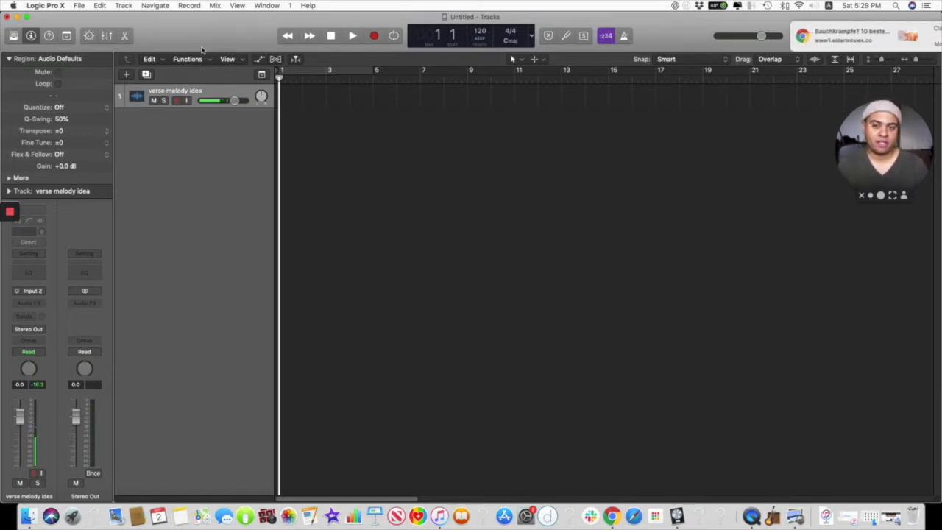
click(918, 28)
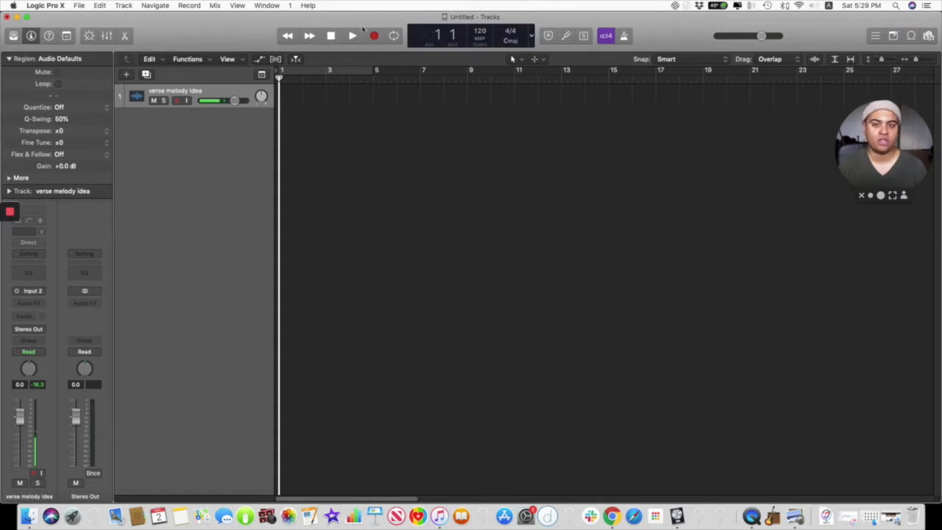
Step: Turn on Catch Playhead, and step the playhead forward one bar and back to bar 1
click(296, 58)
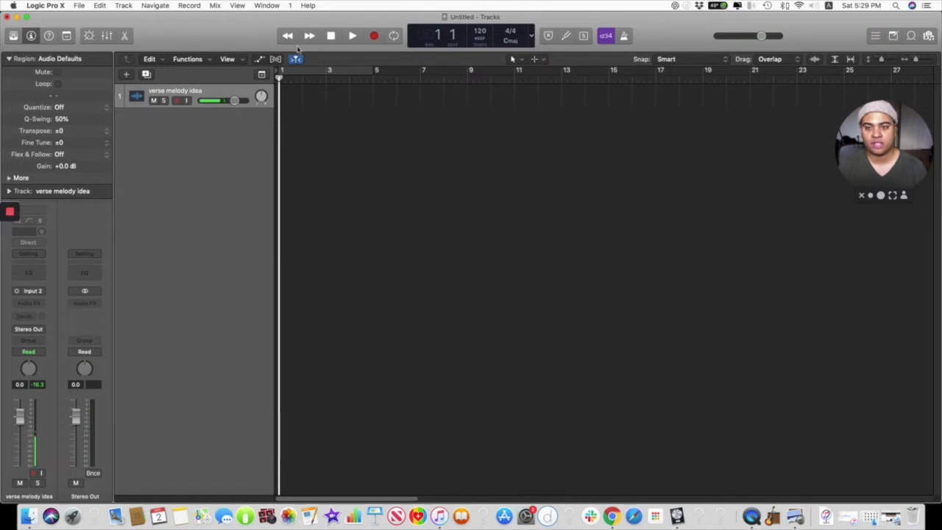
click(309, 35)
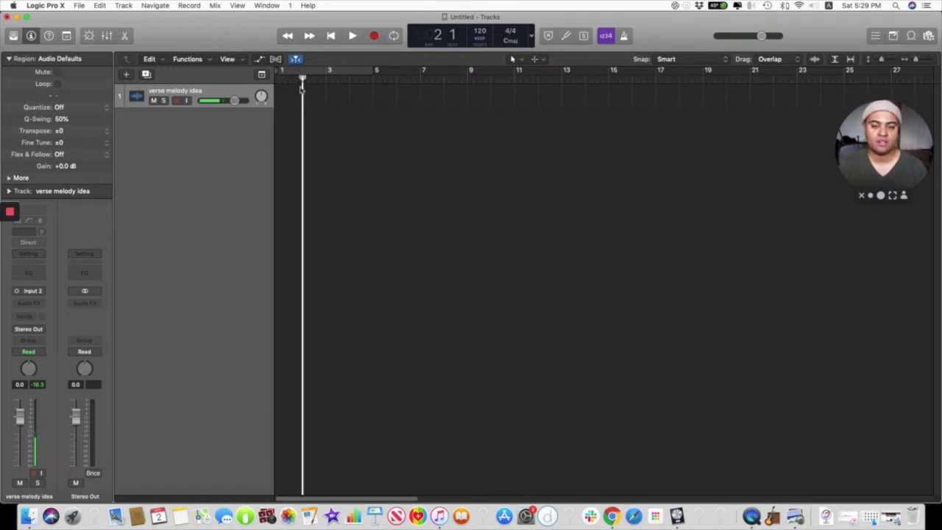
click(289, 38)
click(288, 36)
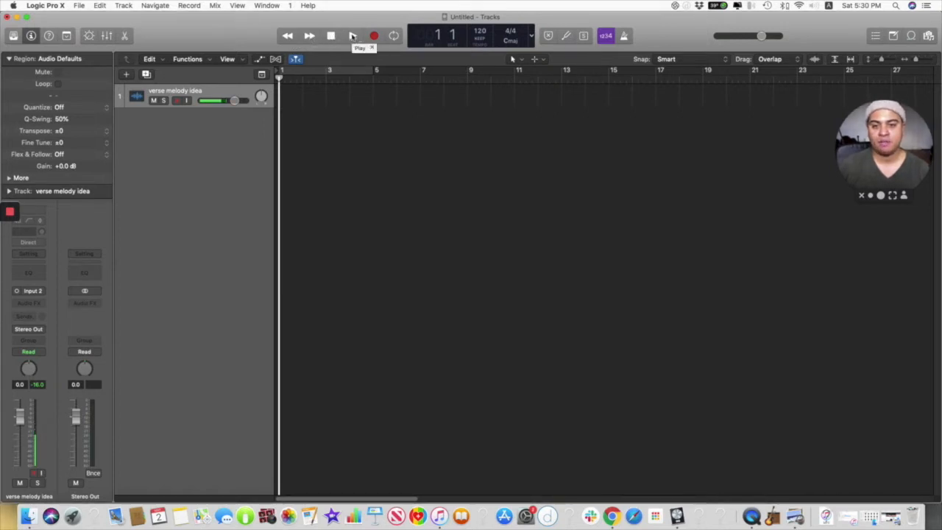
Step: Turn on Cycle mode and play the looped section from bar 1 to bar 5
click(394, 37)
key(space)
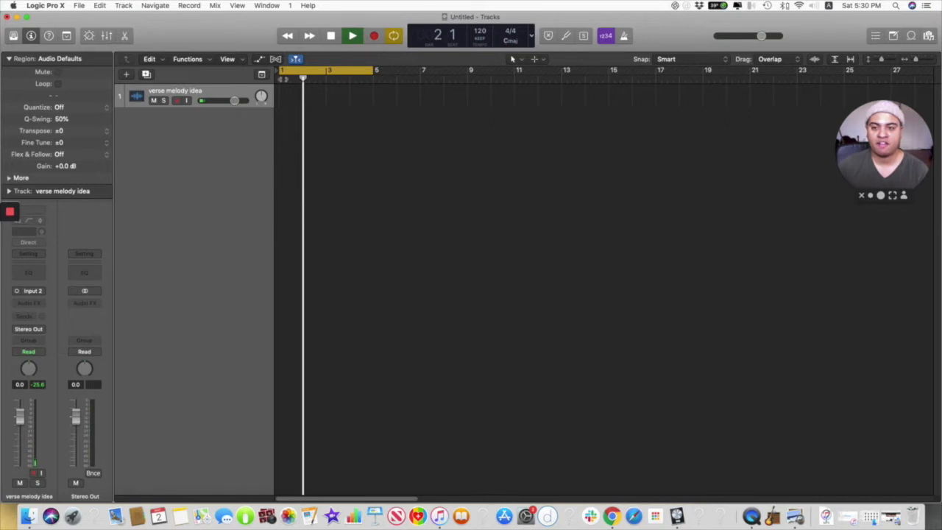
key(super+Right)
key(super+Right)
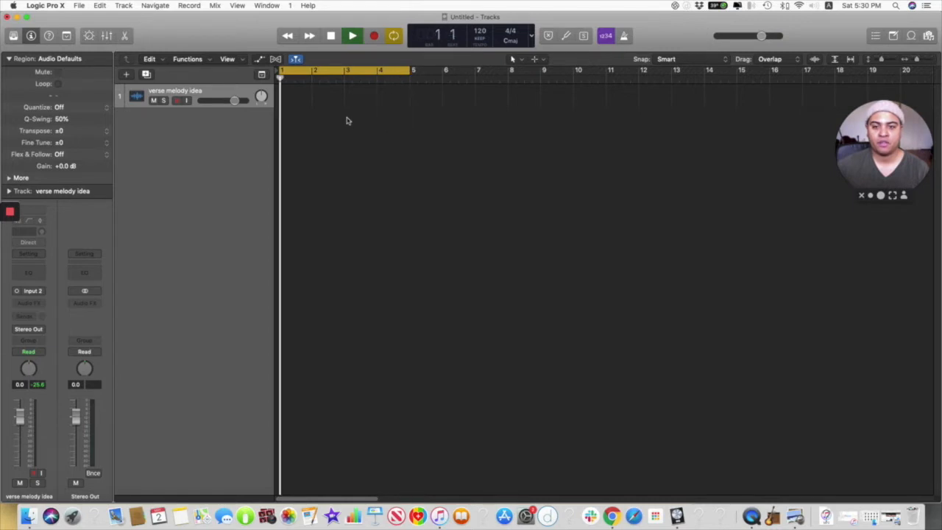
key(space)
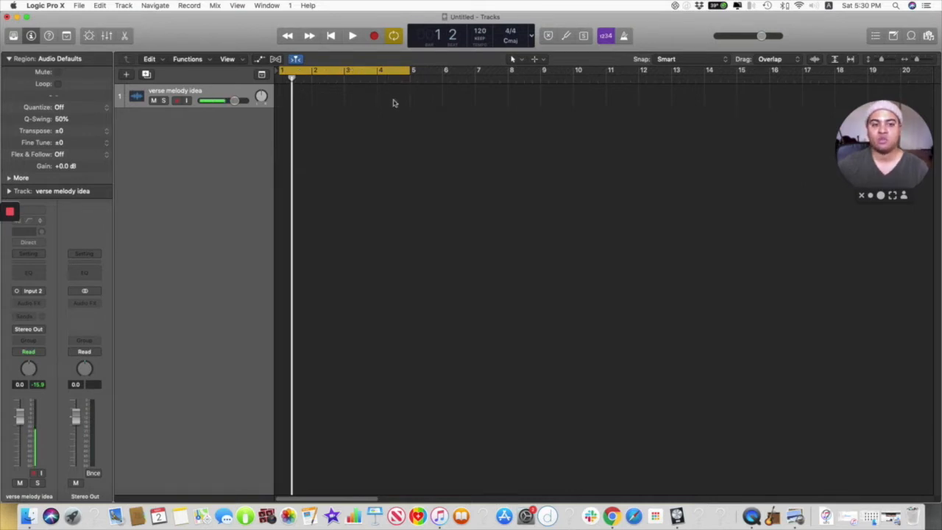
key(super+Right)
key(super+Right)
key(super+Right)
key(super+Right)
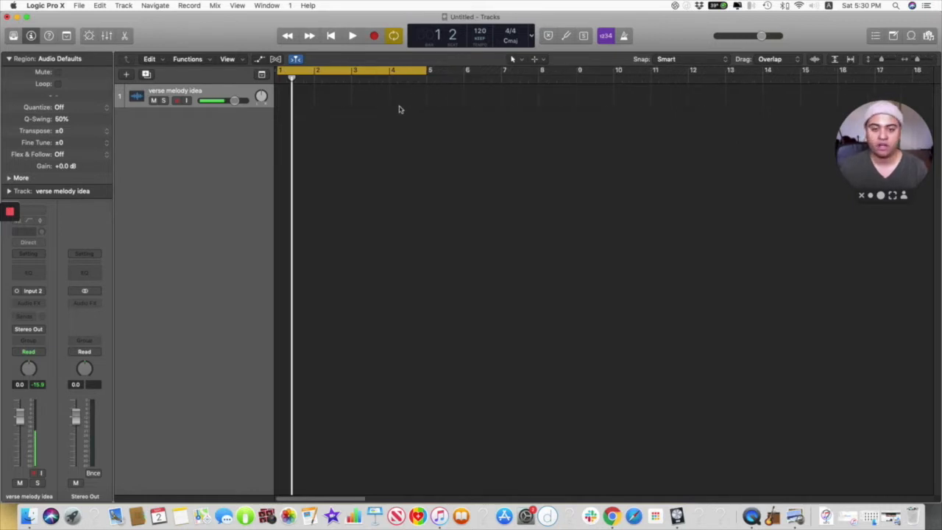
key(super+Left)
key(super+Left)
key(super+Left)
key(super+Left)
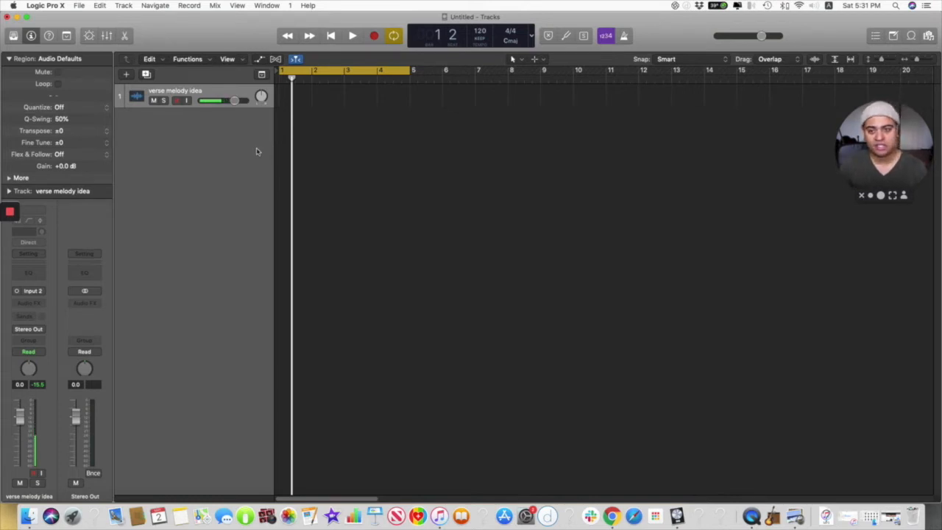
Step: Import the Acoustic Guitar Instrumental mix 3 WAV file from the Desktop onto the verse melody idea track, including its markers
click(80, 6)
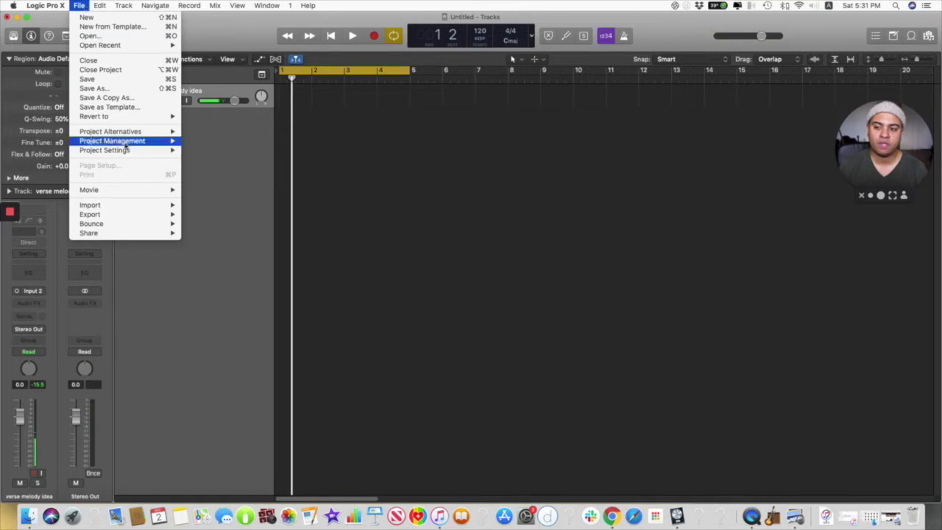
mouse_move(128, 207)
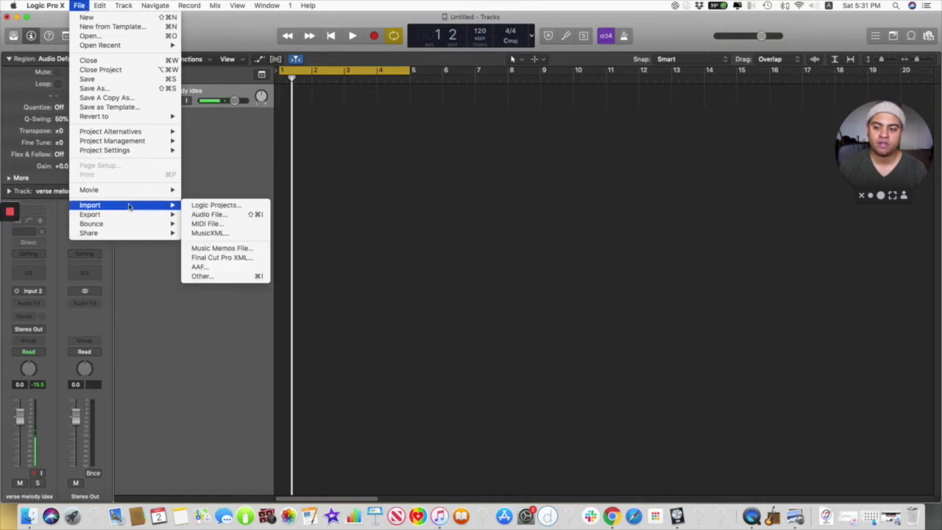
click(195, 214)
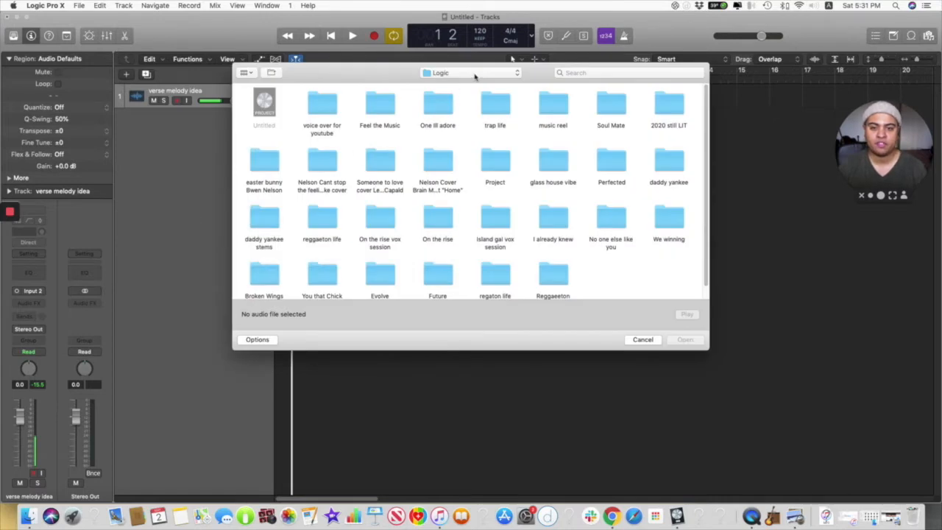
click(475, 74)
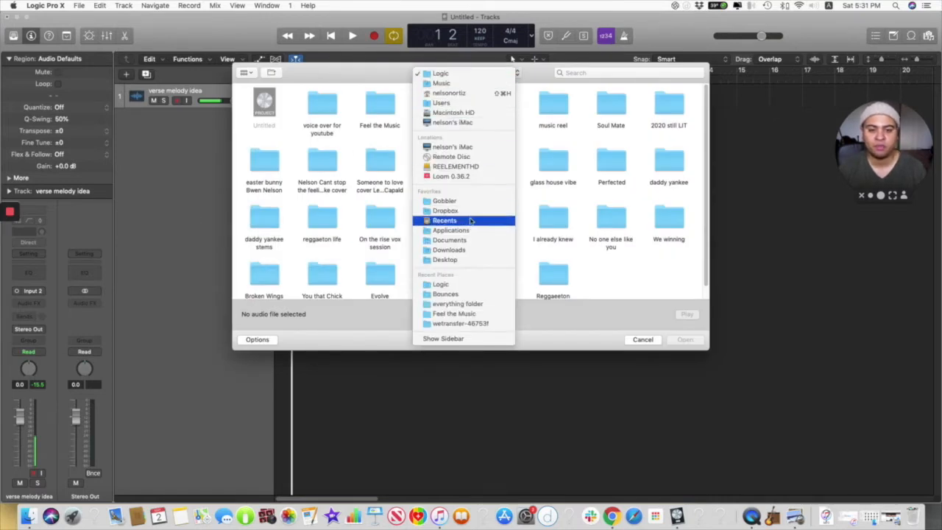
click(450, 259)
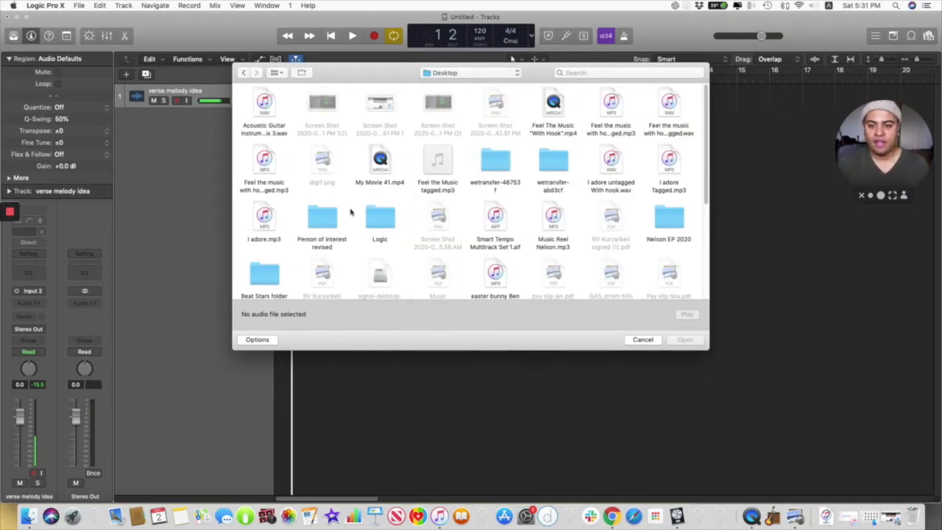
click(264, 107)
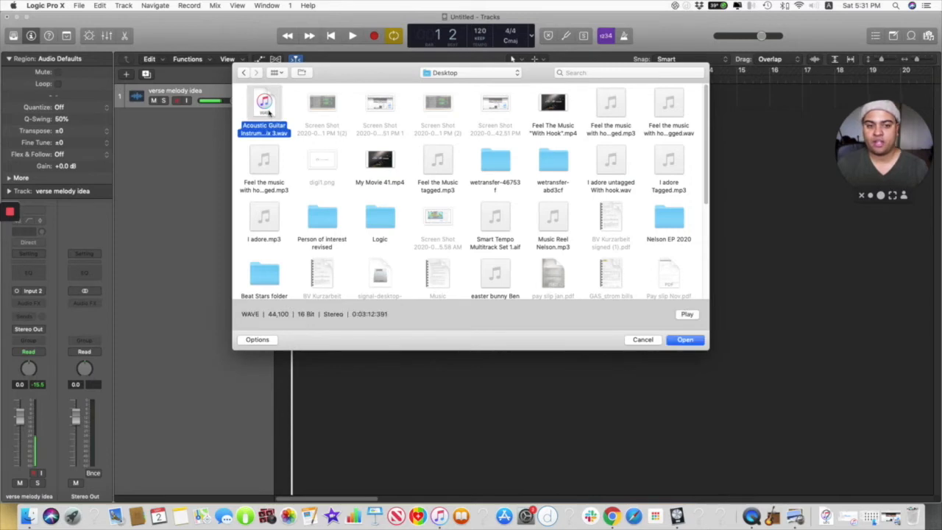
click(694, 340)
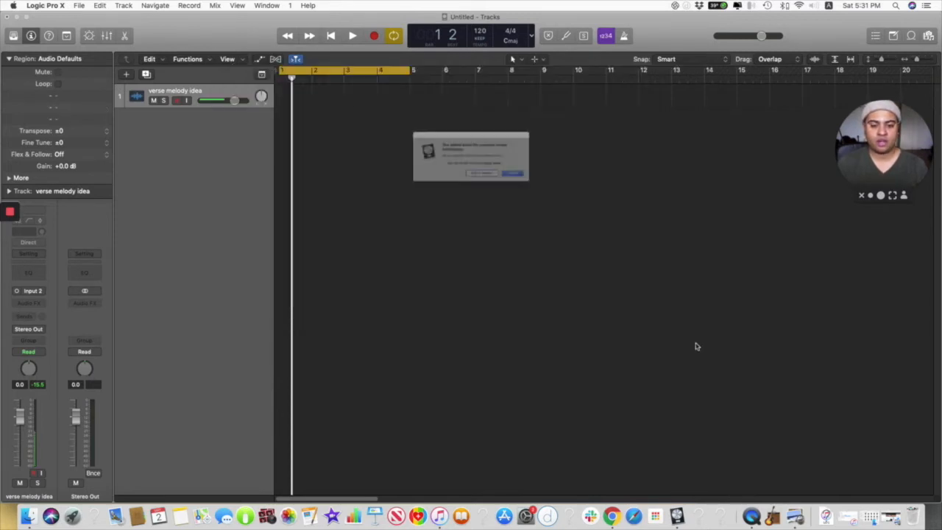
click(551, 186)
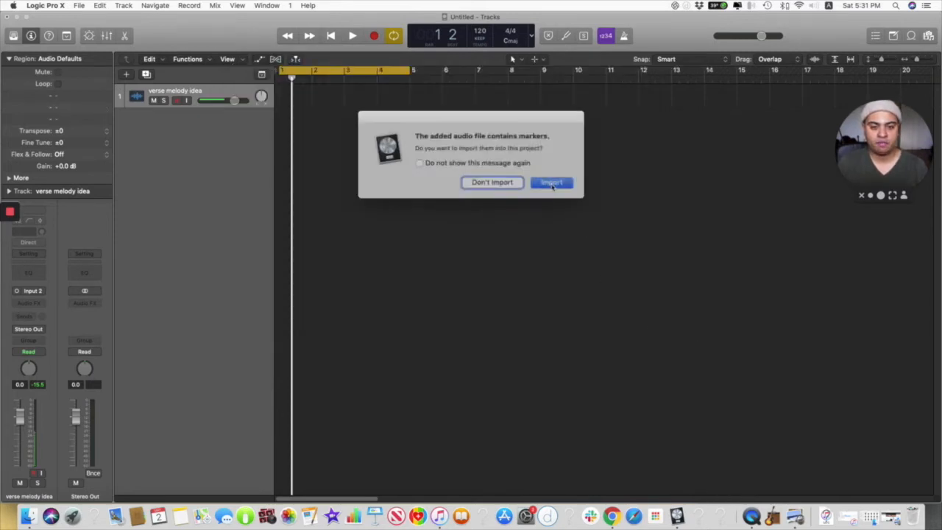
click(546, 184)
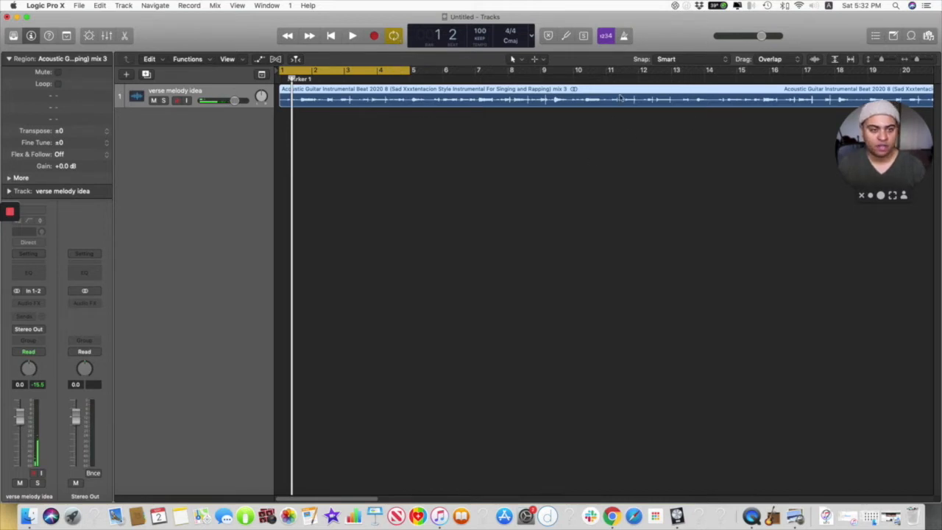
Step: Play part of the imported beat with Cycle mode off and place the playhead at bar 5
click(394, 35)
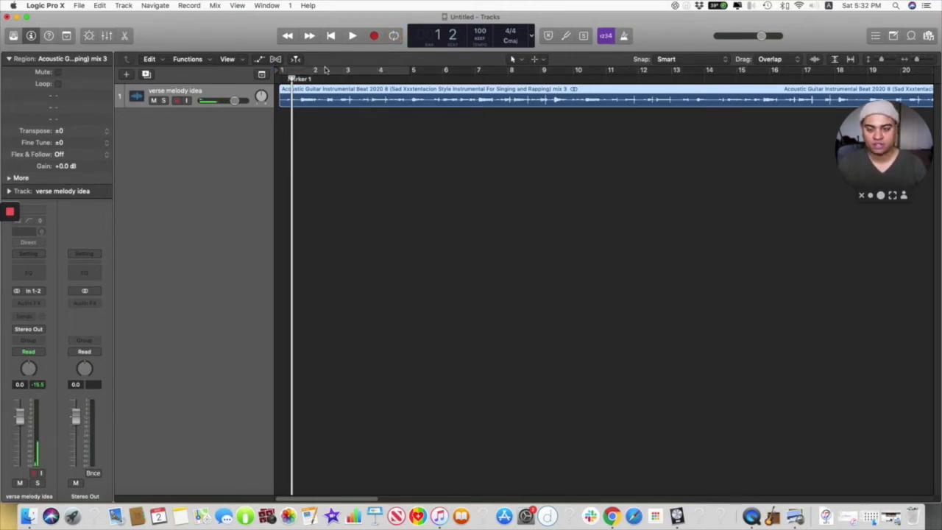
key(space)
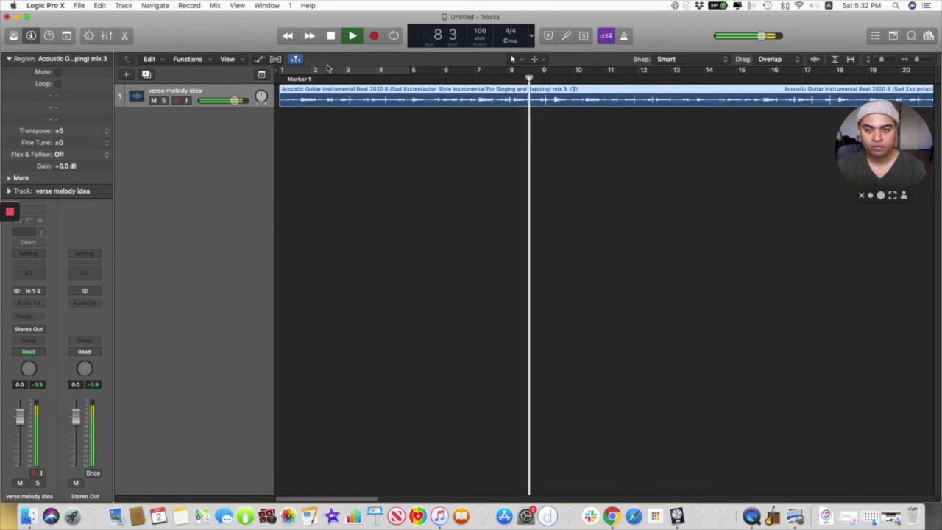
key(space)
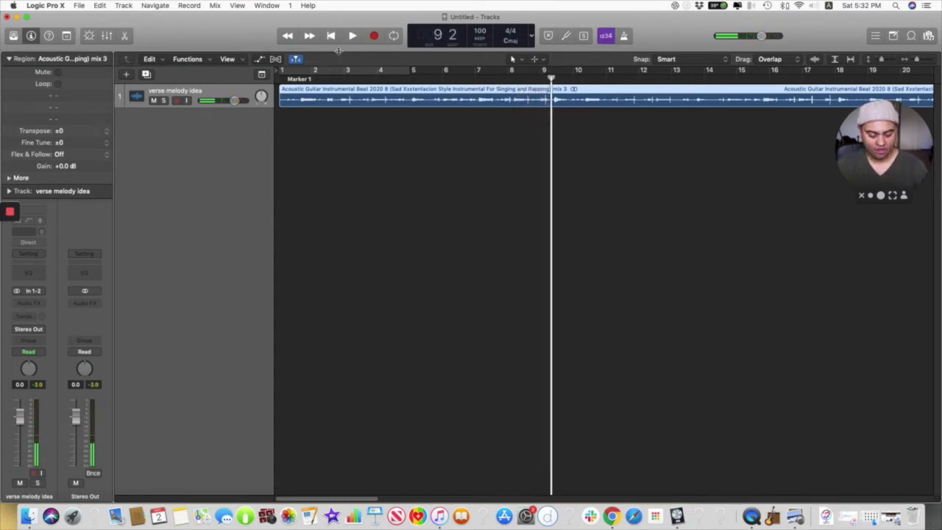
click(409, 80)
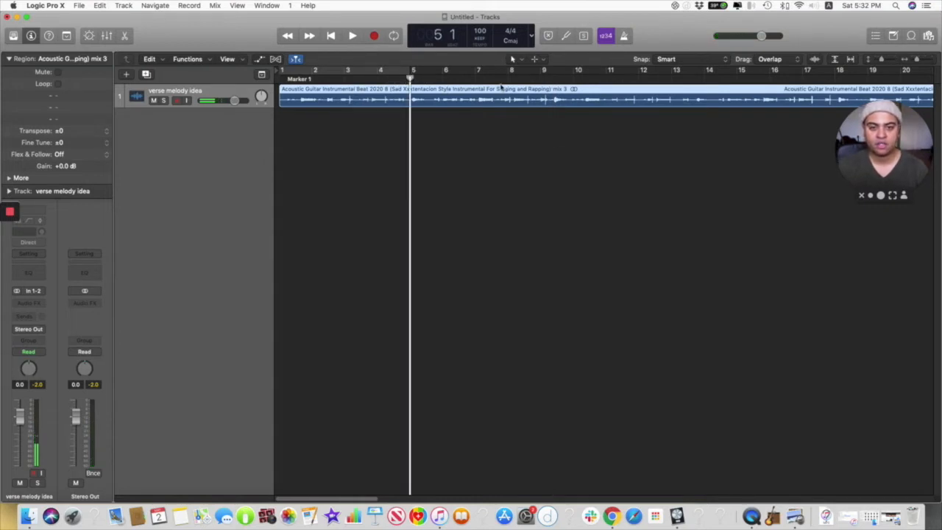
Step: Enlarge the track height and zoom the timeline out to view the whole waveform of the imported beat
scroll(507, 114, up, 5)
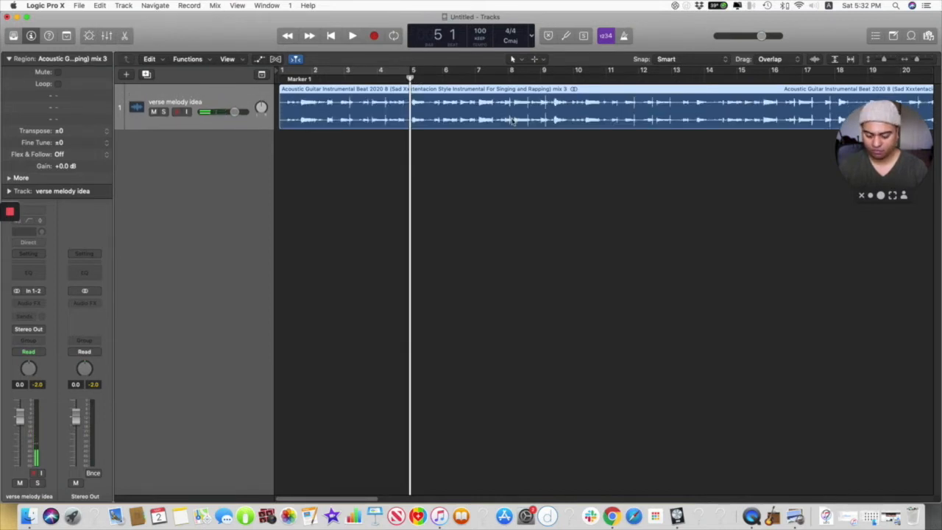
scroll(512, 121, up, 5)
scroll(511, 121, down, 6)
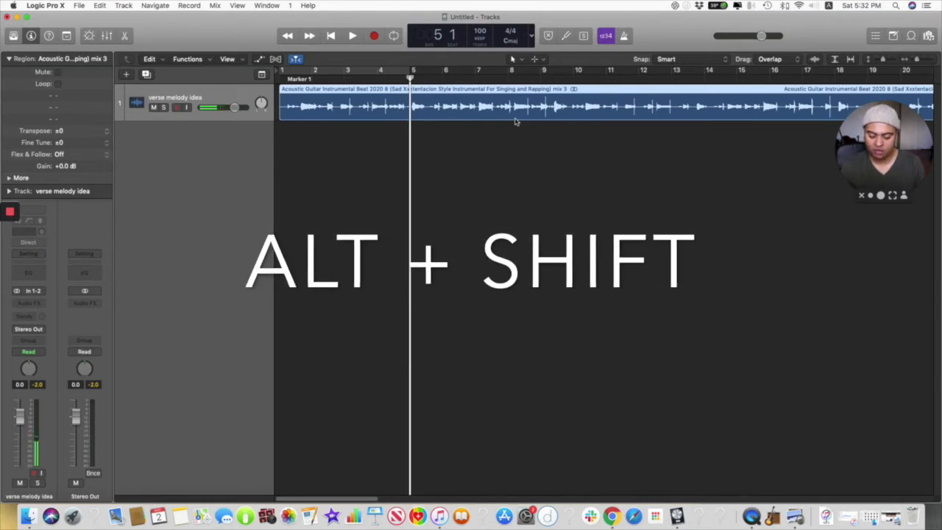
scroll(515, 122, down, 5)
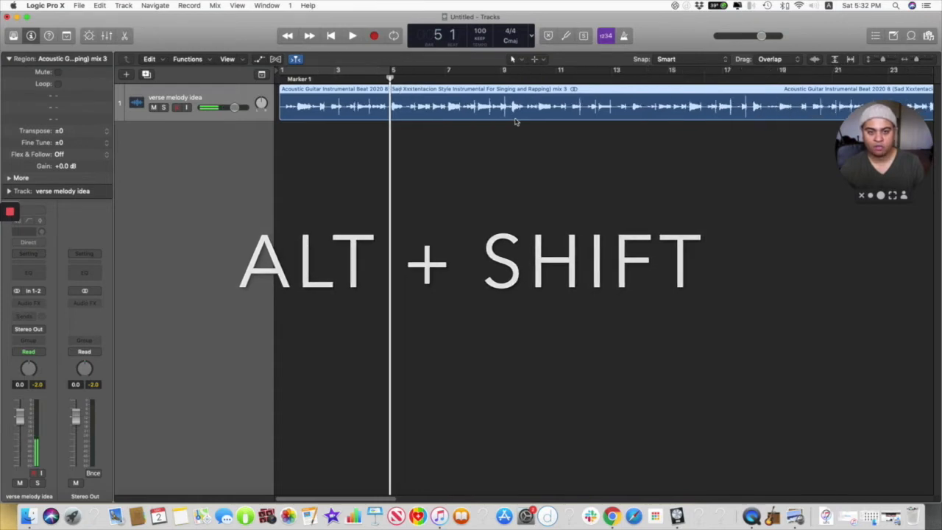
scroll(465, 126, down, 5)
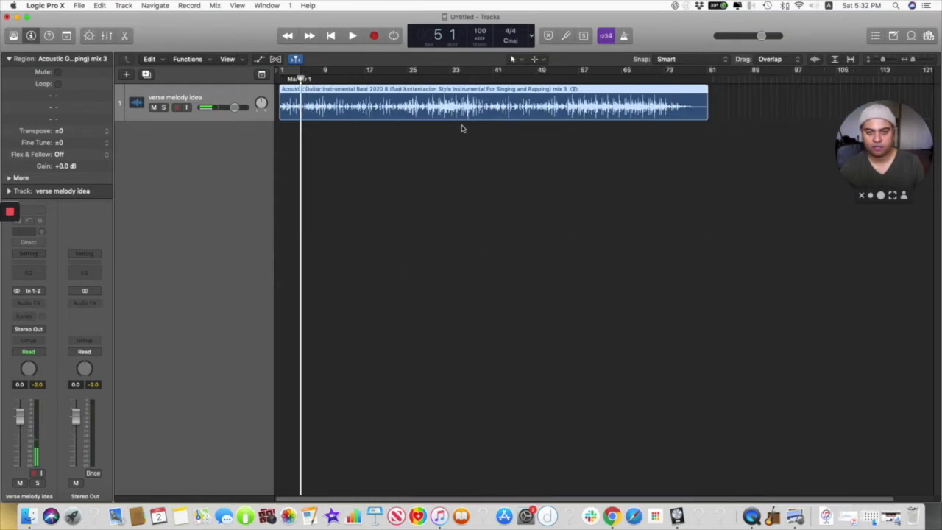
scroll(354, 111, up, 3)
scroll(354, 110, down, 1)
scroll(354, 110, up, 1)
scroll(354, 110, down, 2)
scroll(354, 110, down, 1)
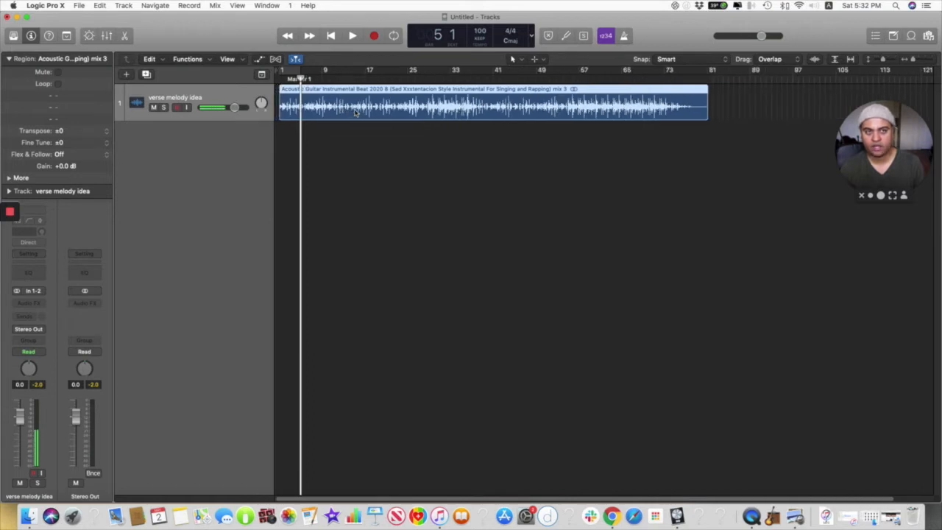
Step: Zoom the timeline in and out around the imported beat, ending with its whole waveform in view
scroll(354, 111, down, 1)
scroll(354, 110, up, 3)
scroll(354, 111, down, 3)
scroll(354, 111, up, 3)
scroll(354, 110, down, 1)
scroll(354, 111, up, 1)
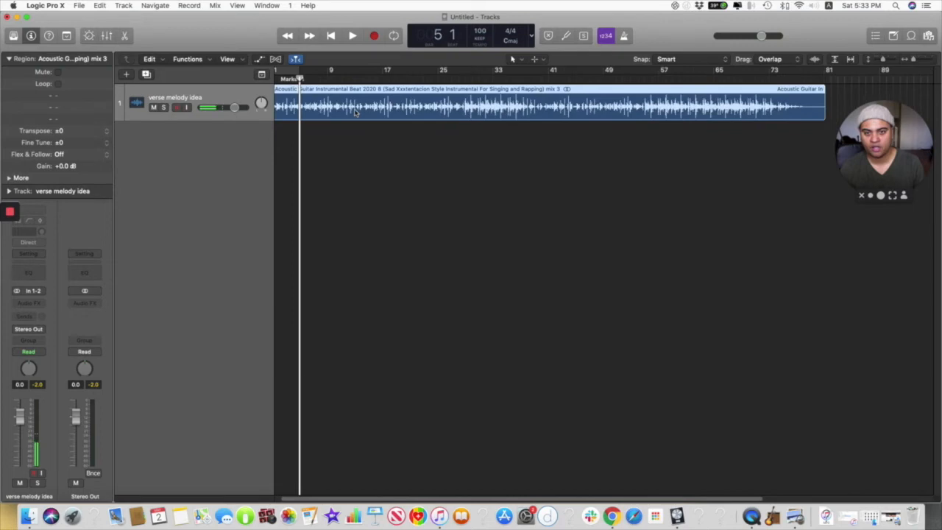
scroll(354, 110, down, 1)
scroll(354, 110, down, 1)
scroll(354, 110, down, 1)
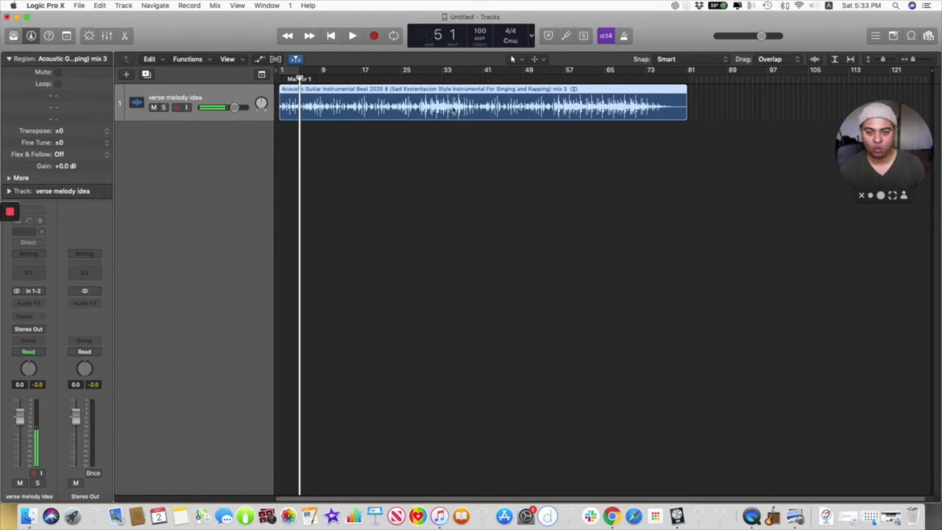
Step: Enlarge the track height until both stereo channels of the beat's waveform are shown at a moderate size
scroll(452, 112, up, 3)
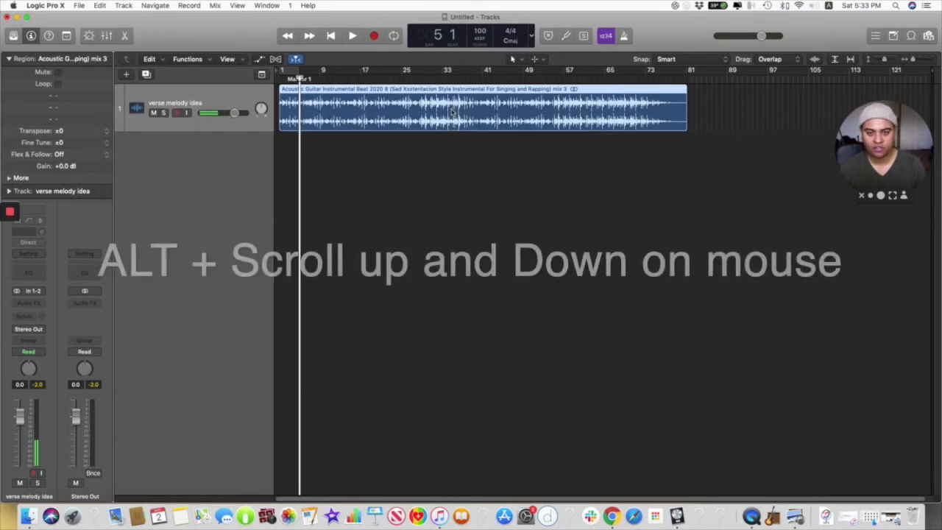
scroll(452, 114, up, 5)
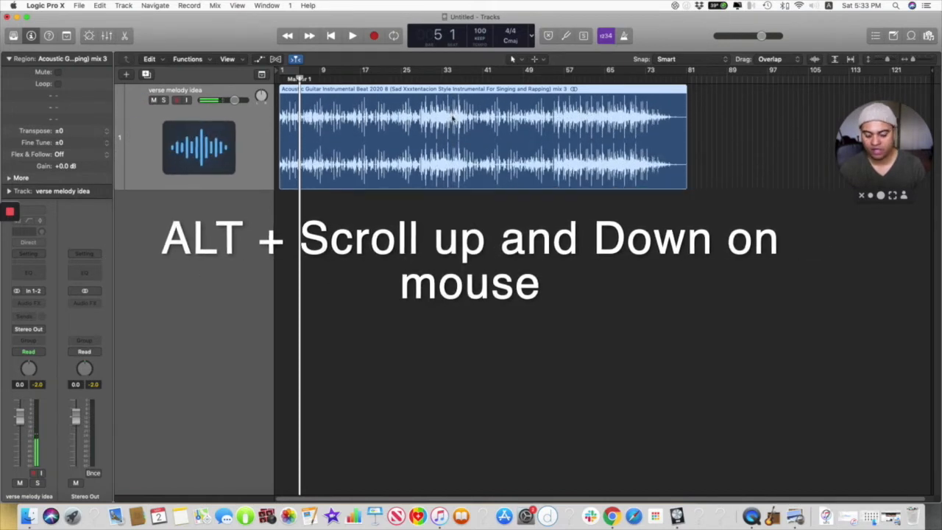
scroll(452, 118, up, 3)
scroll(452, 121, down, 5)
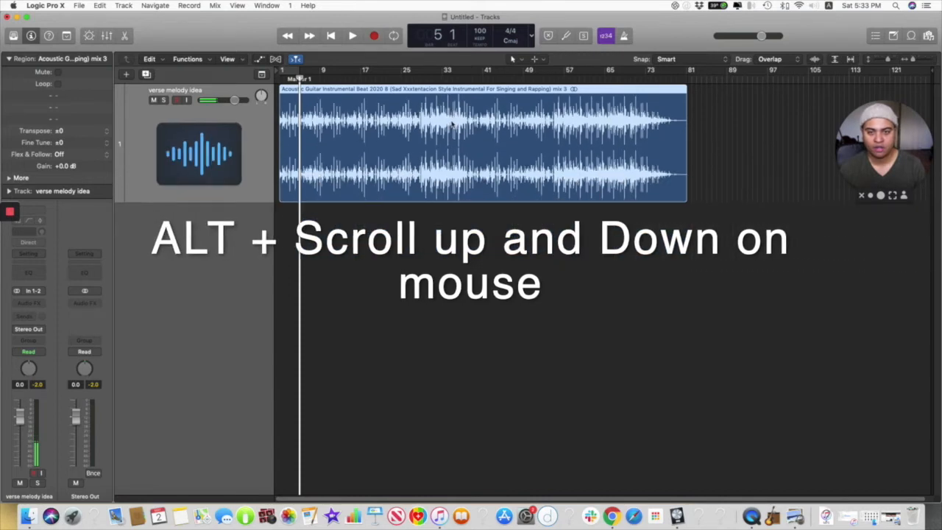
scroll(452, 122, down, 4)
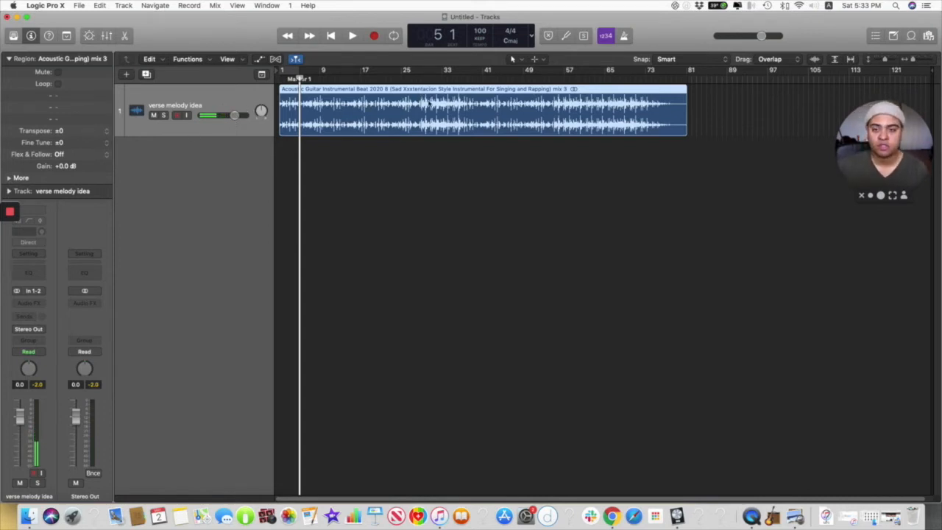
Step: Add a new audio track below the beat and name it "verse melody idea"
click(123, 6)
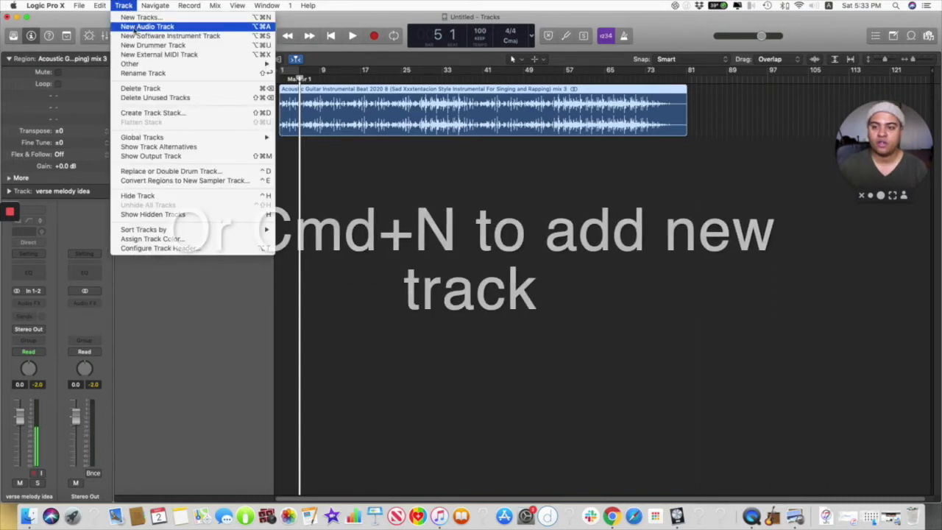
click(136, 27)
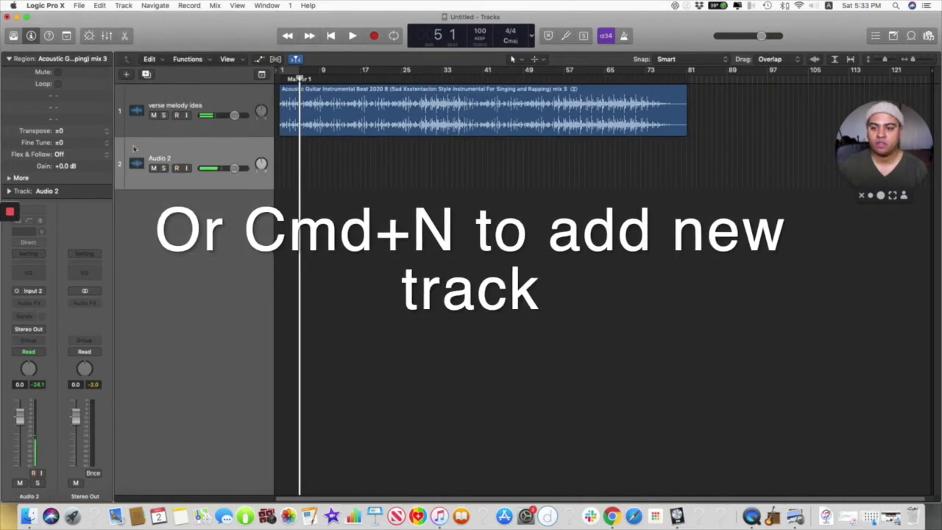
double_click(162, 157)
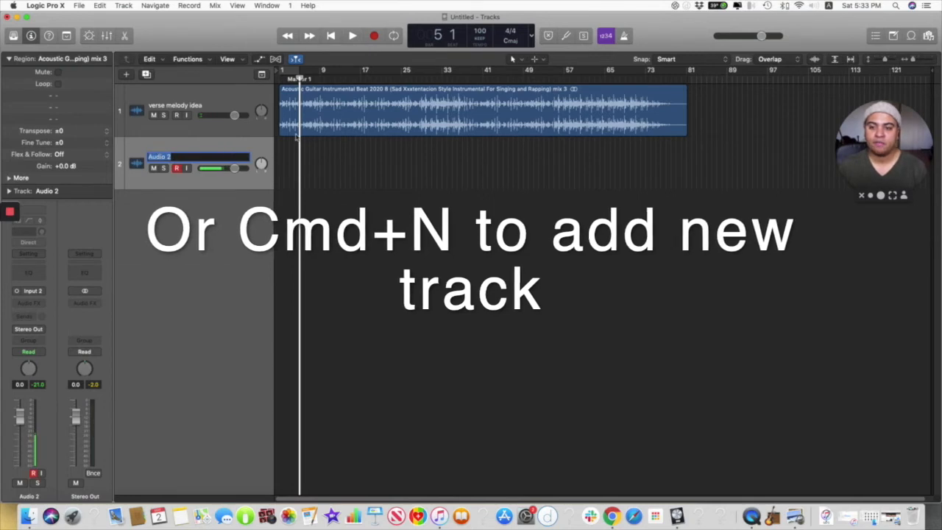
text(verse melody)
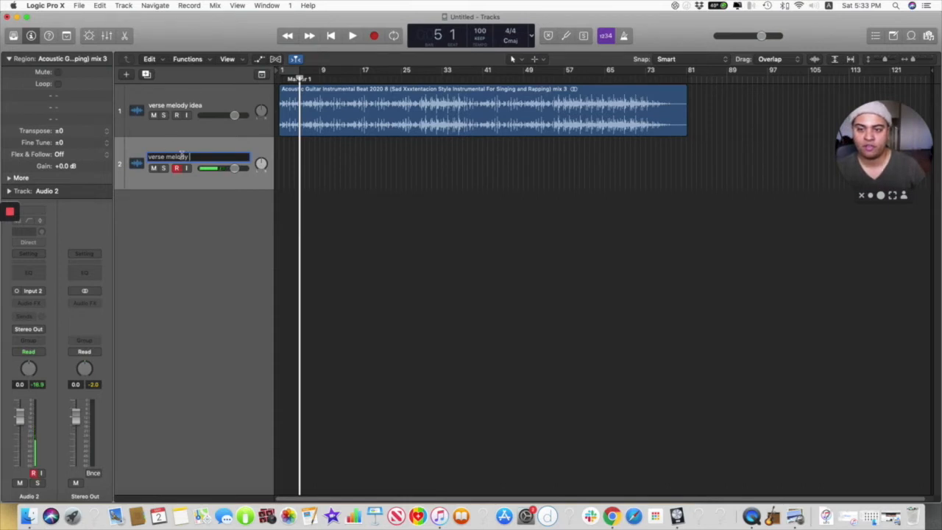
click(209, 158)
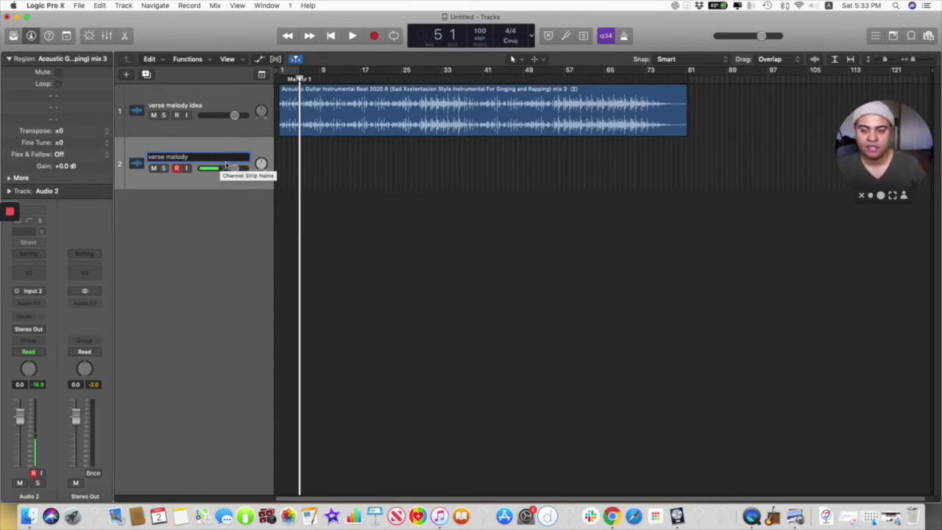
text(idea)
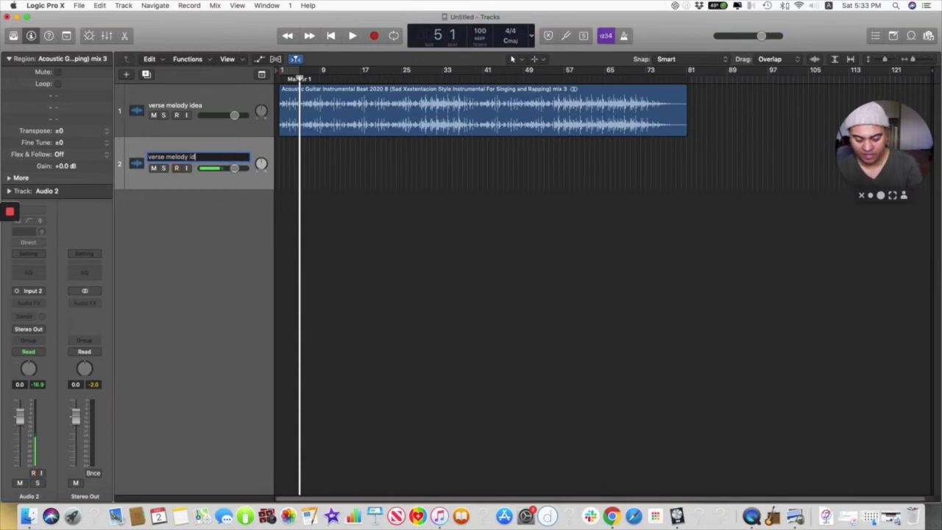
key(Return)
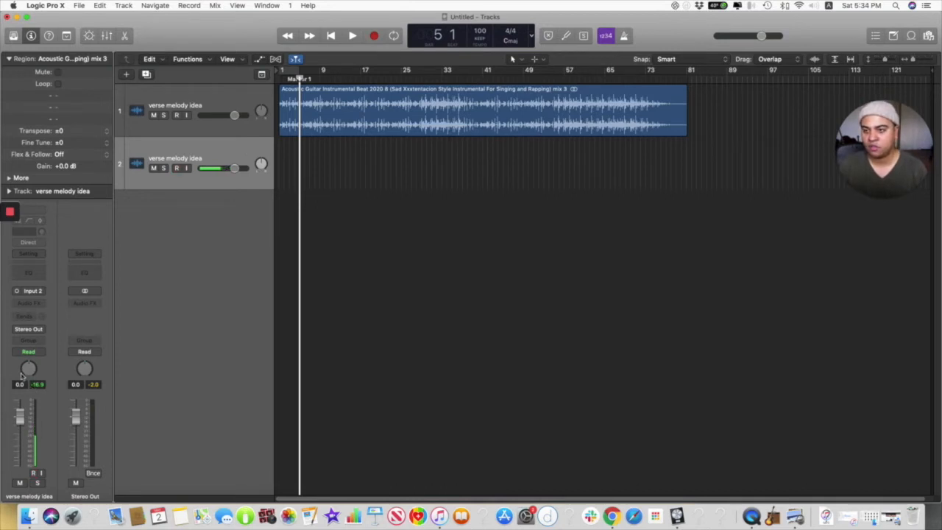
Step: Keep the inspector shown, choose Input 2 as the new track's recording input, and check its output options
click(31, 35)
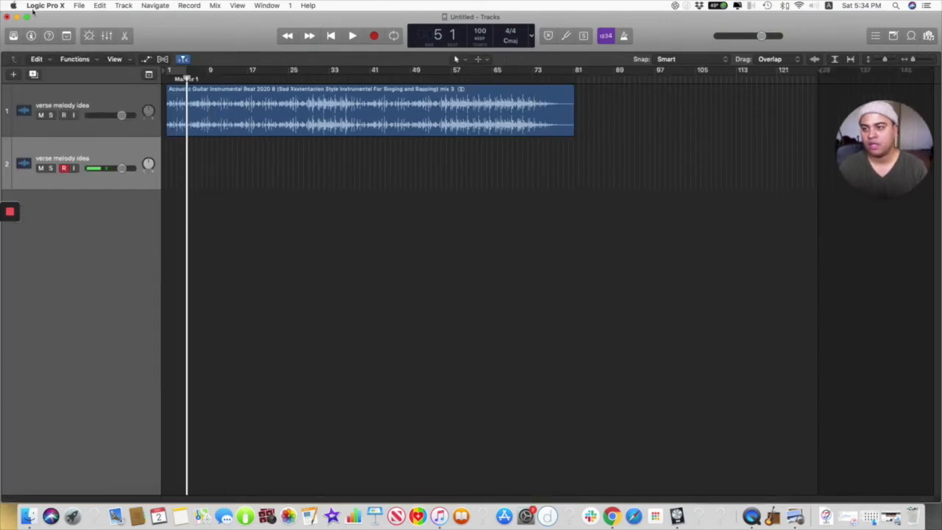
click(30, 36)
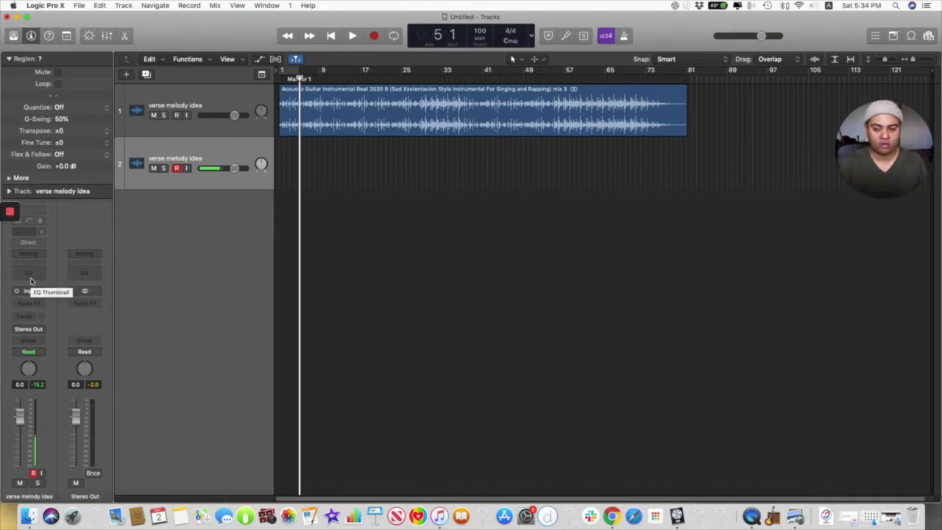
click(32, 291)
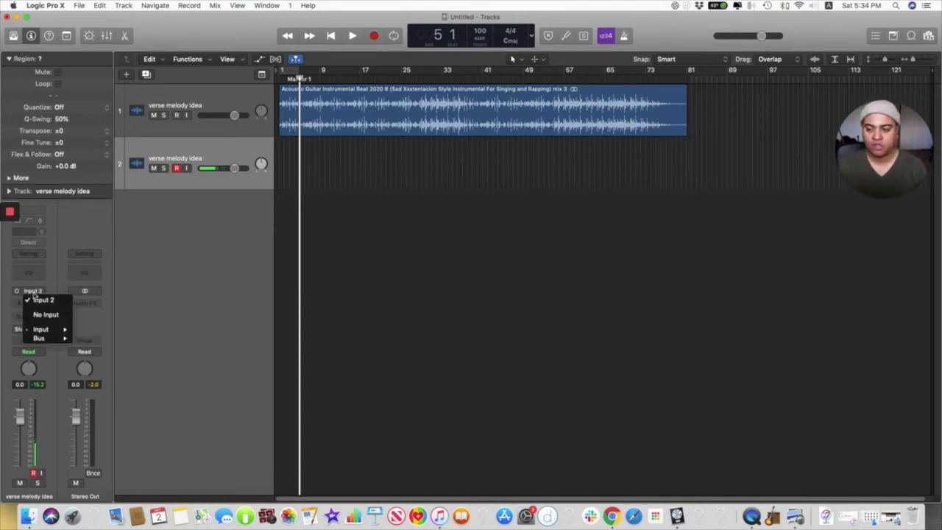
mouse_move(35, 330)
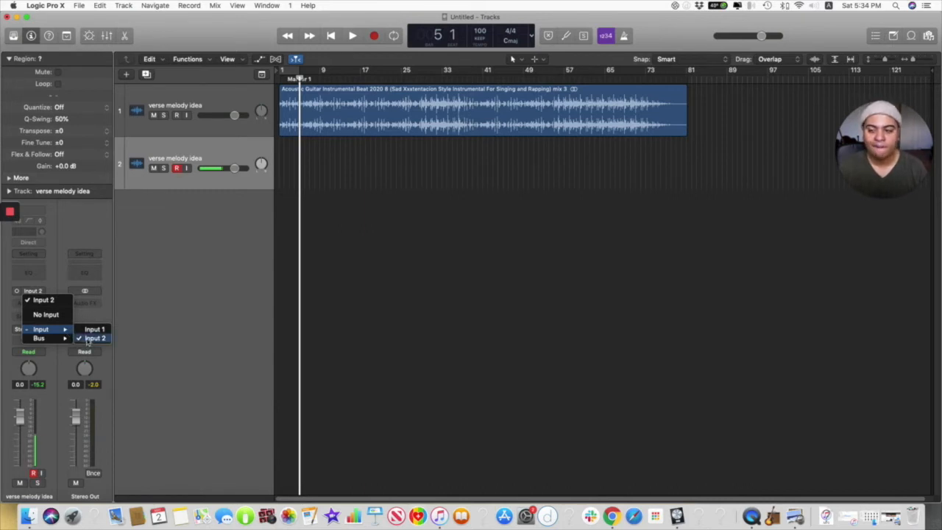
click(90, 338)
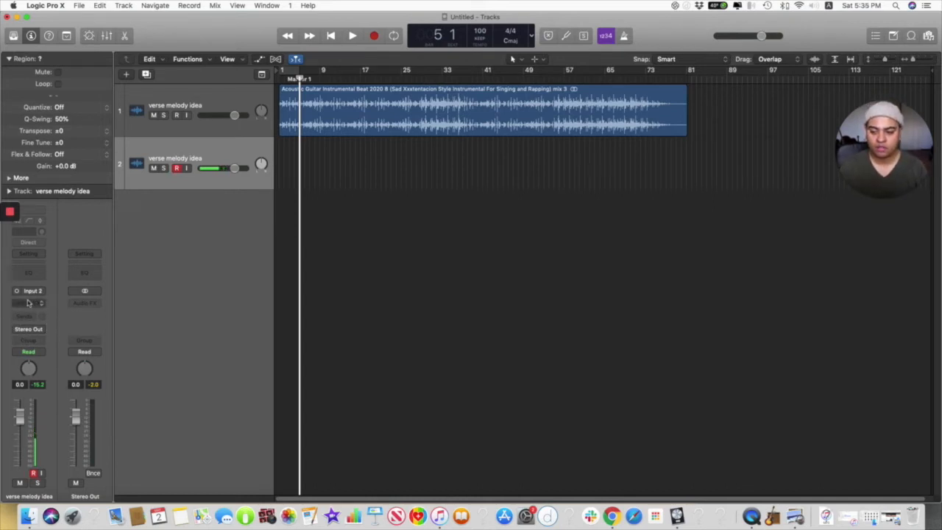
click(41, 329)
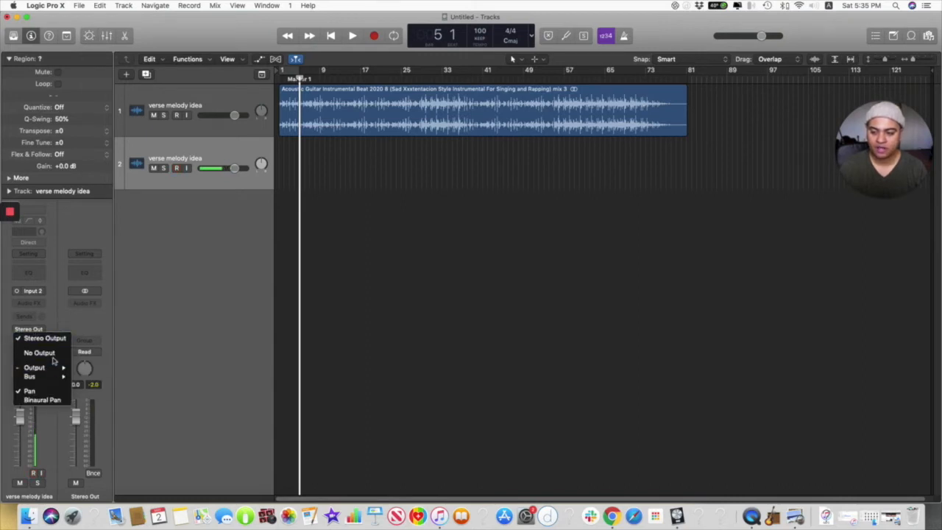
click(56, 317)
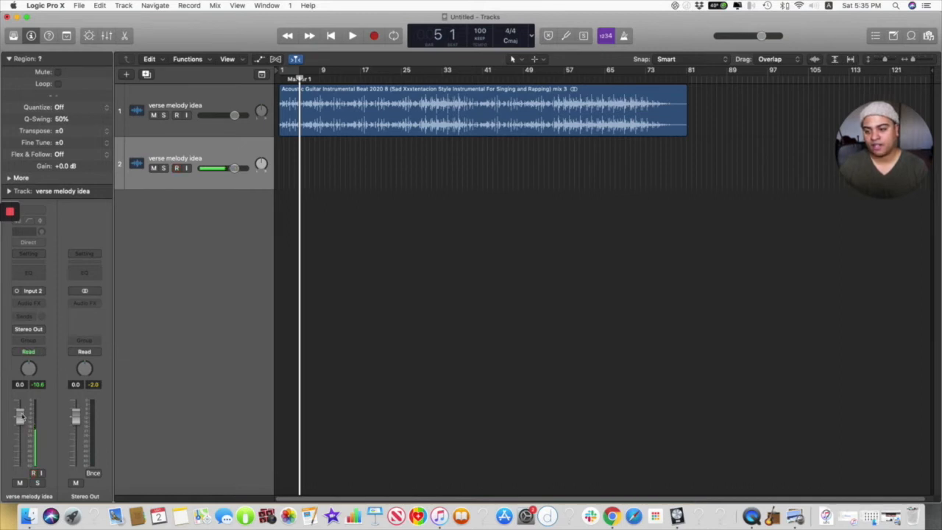
Step: Lower the second track's volume to -0.6 dB and compare its channel strip with the beat track's
drag(20, 419, 20, 421)
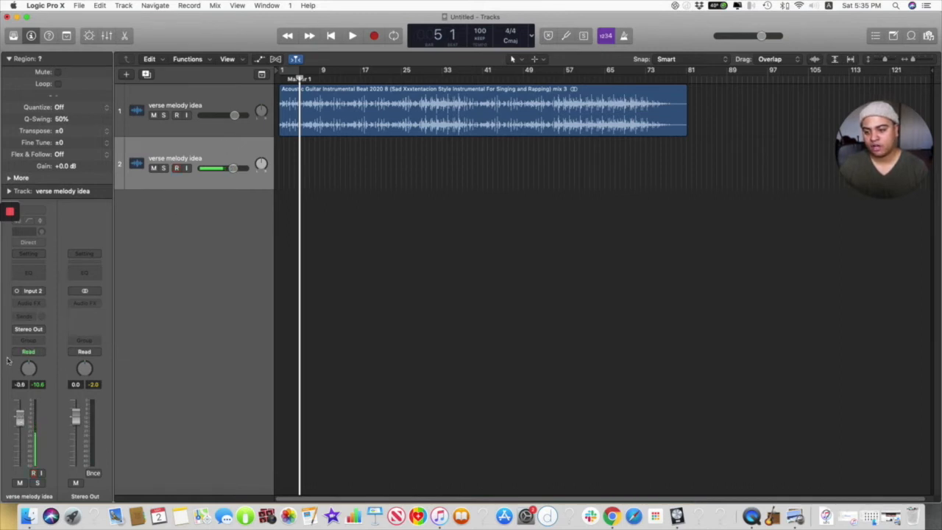
click(218, 101)
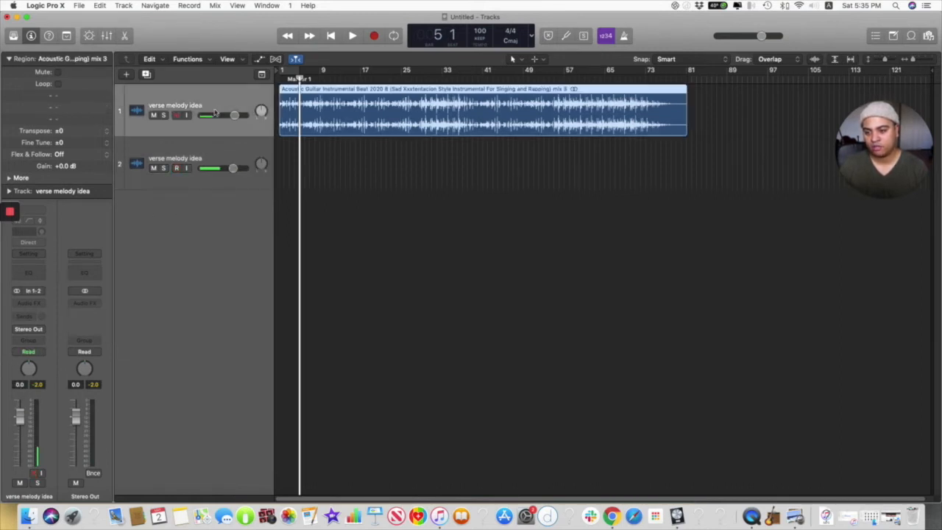
click(200, 153)
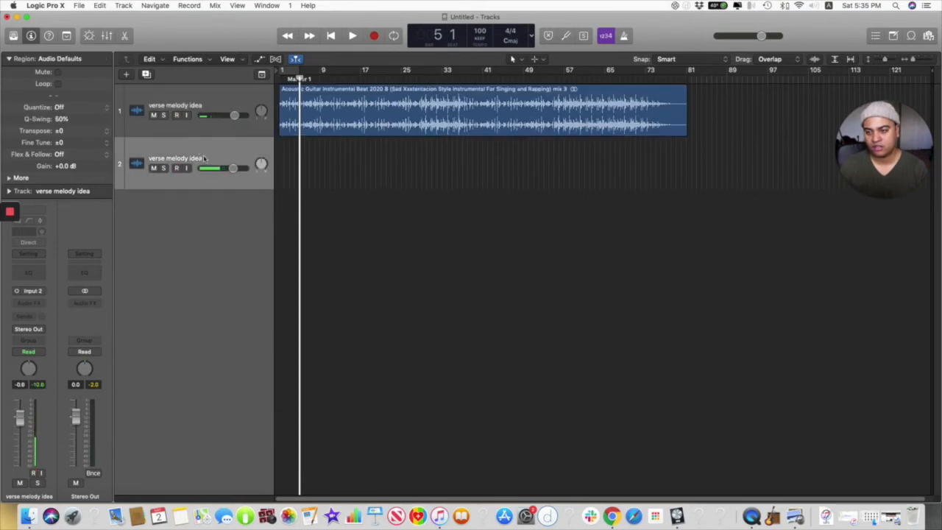
Step: Collapse the Region inspector and set the second track's volume to 0.0 dB
click(10, 59)
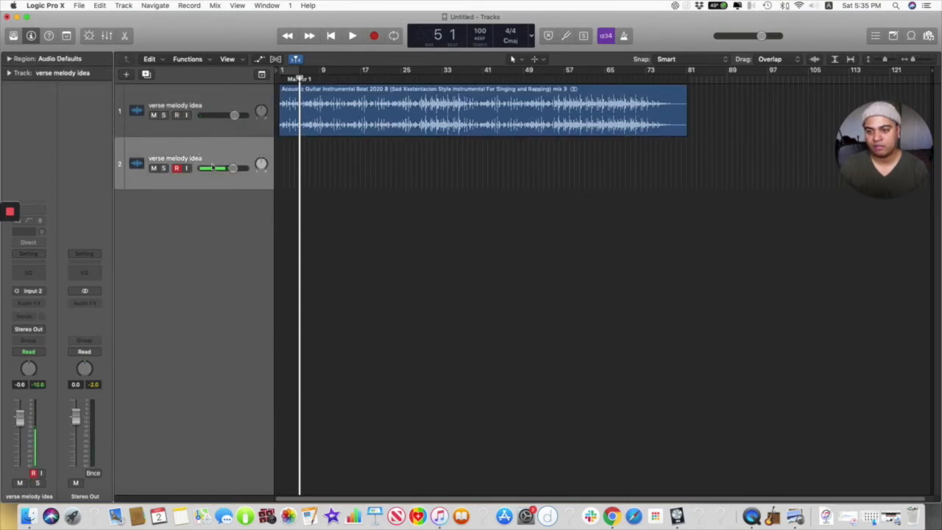
drag(20, 419, 19, 417)
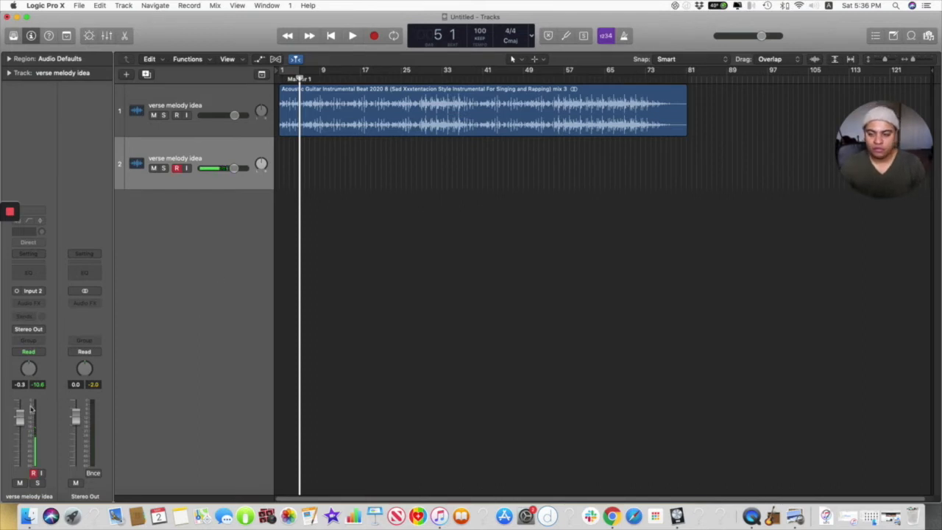
drag(20, 418, 19, 415)
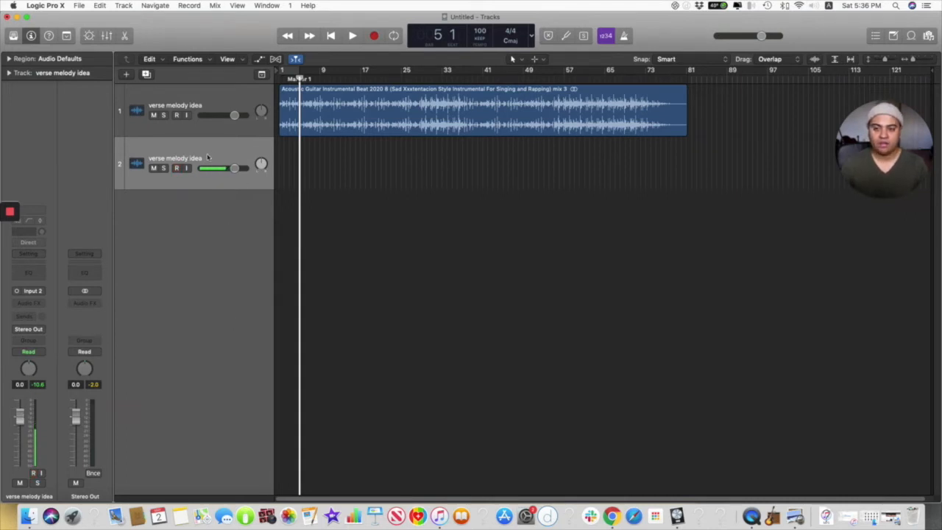
Step: Alternate between the beat track and the second track to compare their channel strips, ending on the second track
click(206, 106)
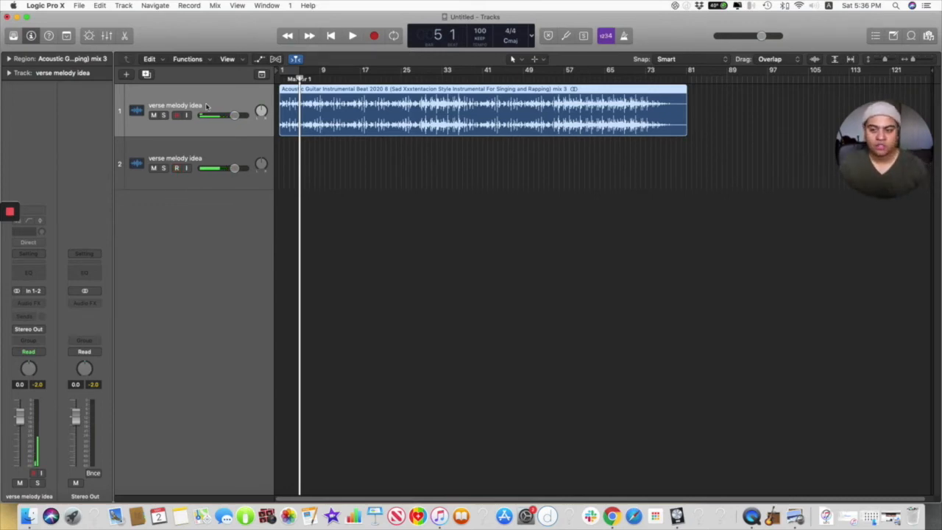
click(233, 153)
click(225, 105)
click(233, 152)
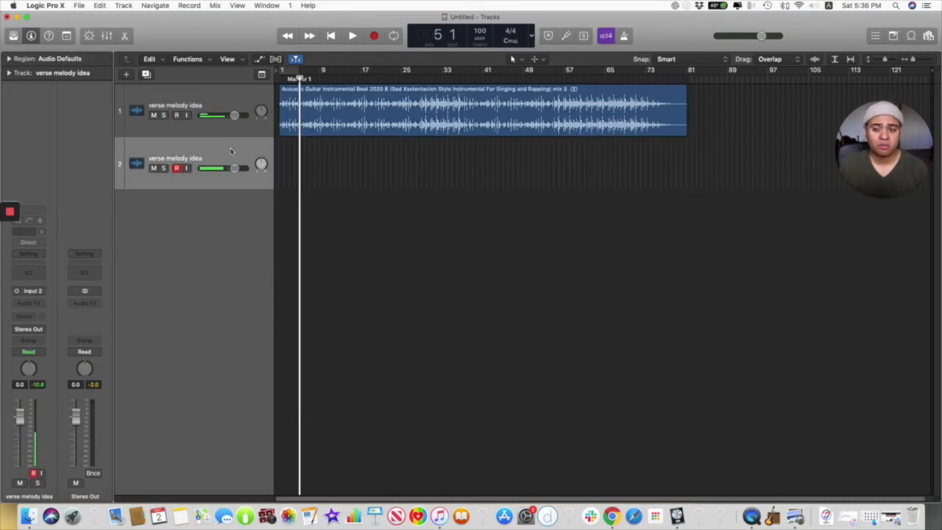
click(215, 100)
click(227, 155)
click(229, 97)
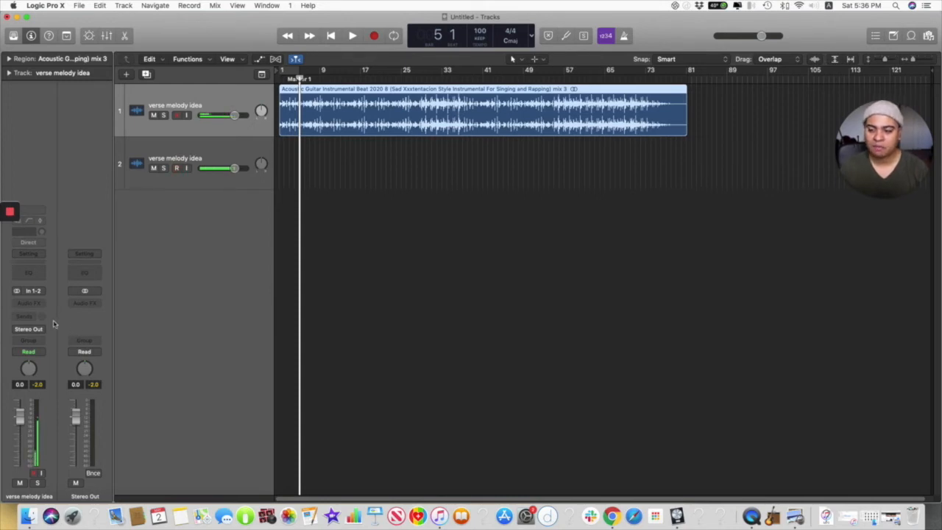
click(214, 153)
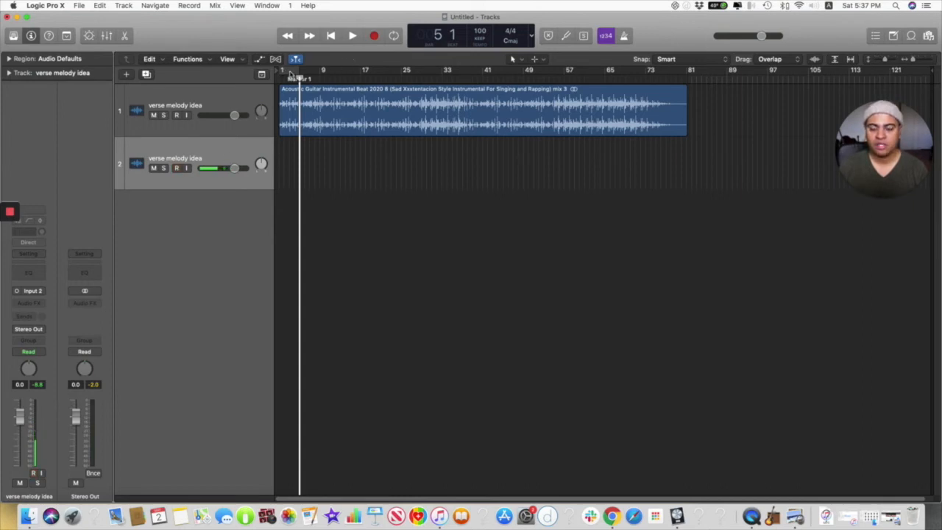
Step: Record a vocal melody take on the second track from bar 1 to about bar 16
key(Return)
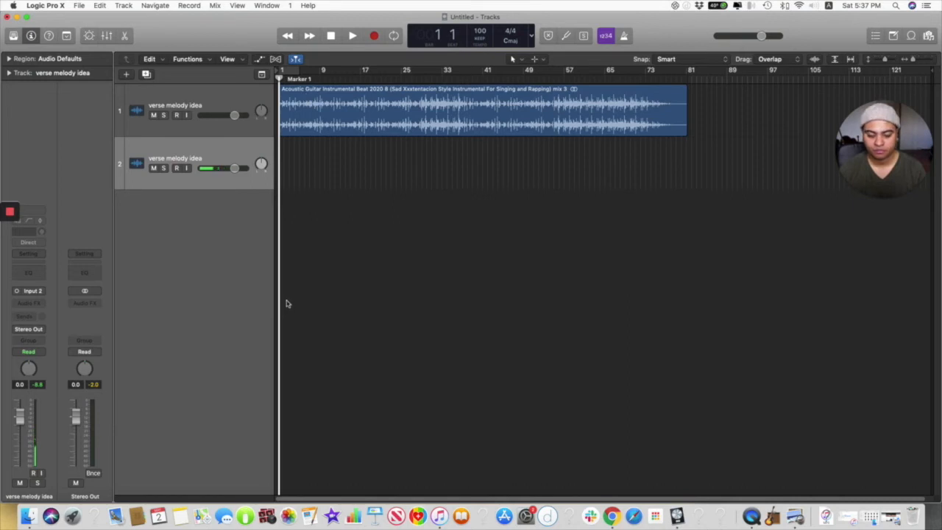
key(r)
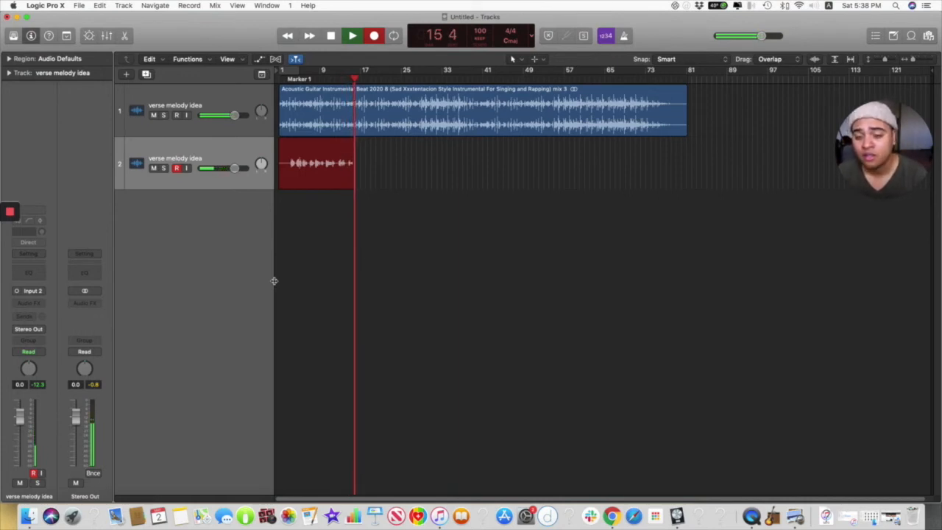
key(space)
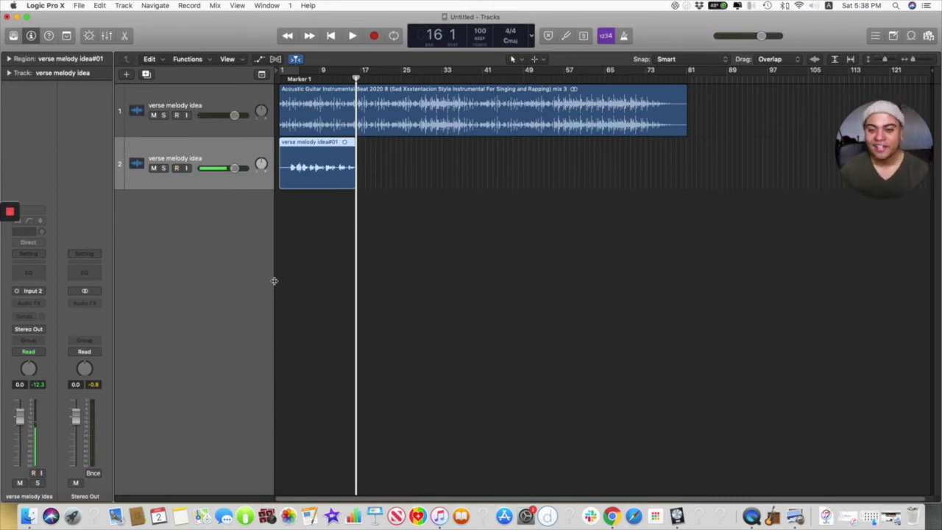
Step: Enlarge the tracks and zoom the timeline in to examine the recorded take's waveform from bar 1
key(super+Down)
key(super+Right)
key(super+Right)
key(super+Right)
key(super+Right)
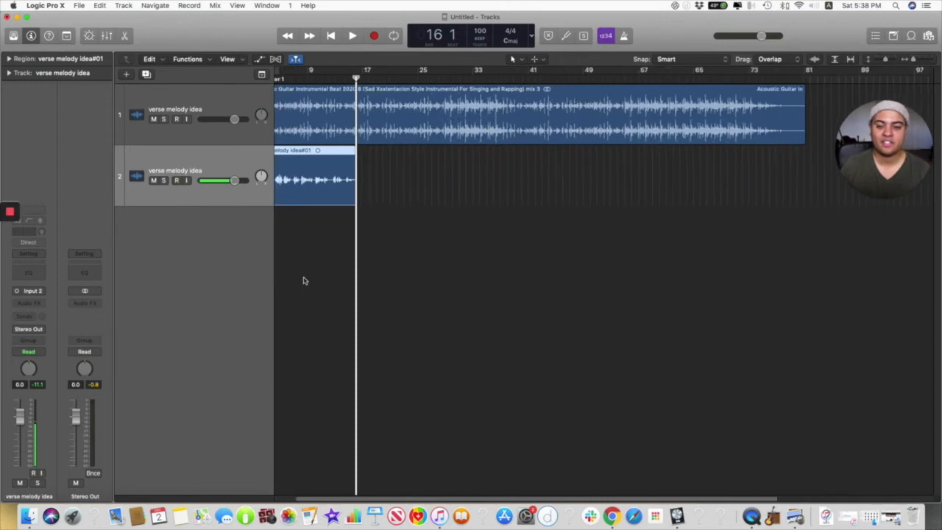
key(super+Right)
key(super+Right)
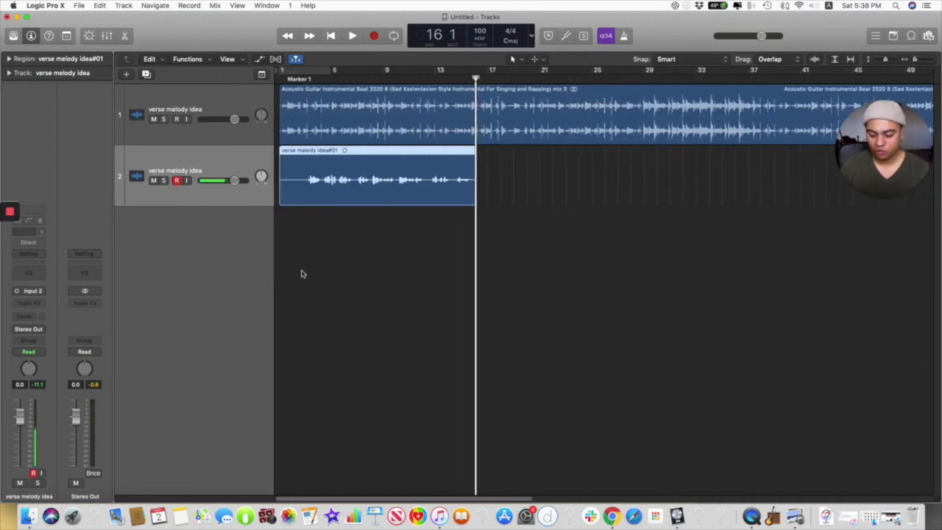
Step: Zoom and scan the timeline around bar 16 to examine where the recorded take ends against the beat
key(super+Left)
key(super+Right)
key(super+Right)
key(super+Right)
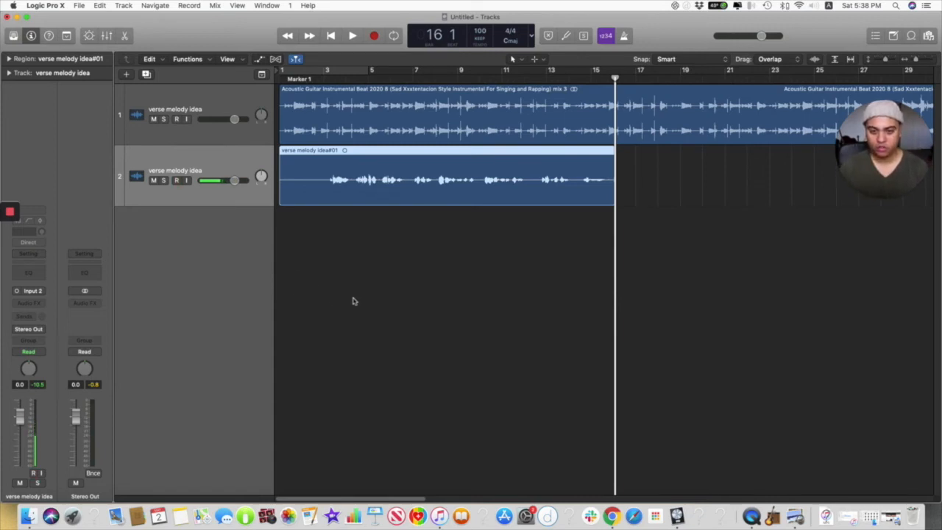
scroll(353, 326, right, 5)
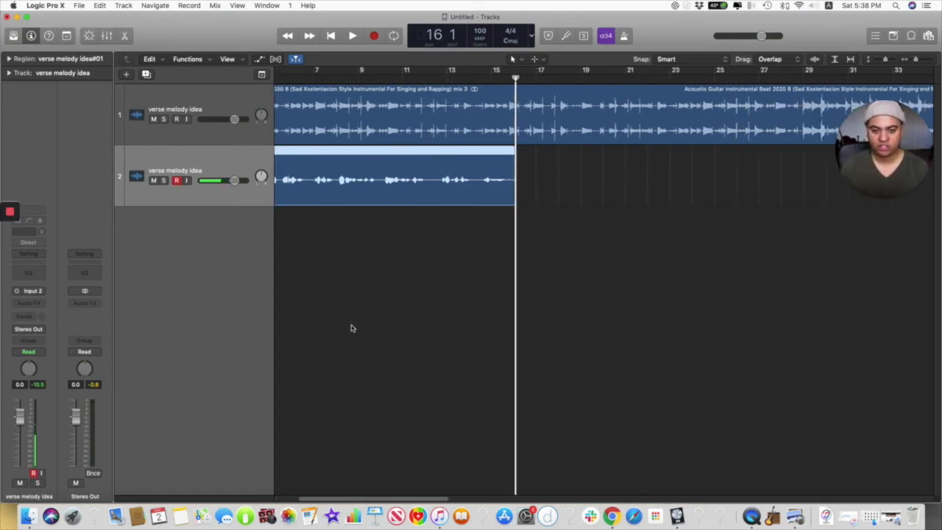
scroll(353, 326, left, 5)
scroll(353, 328, right, 5)
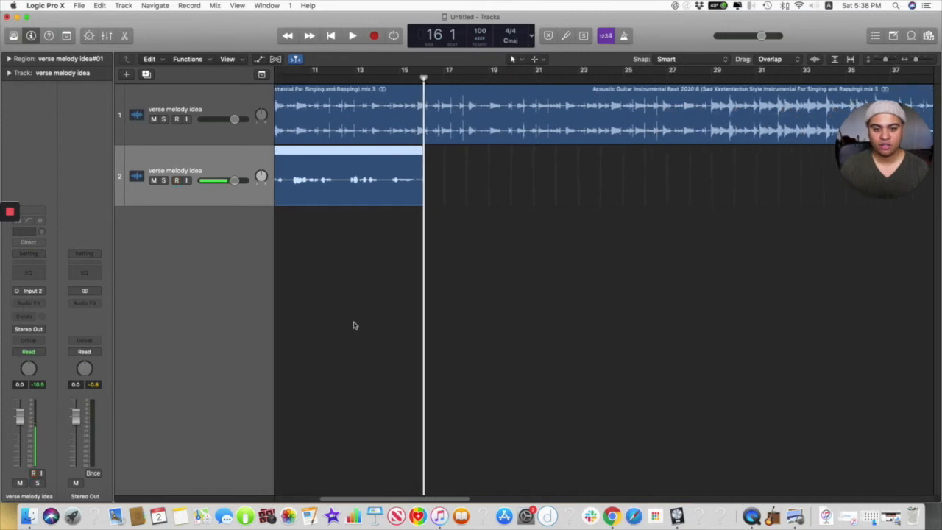
scroll(353, 325, left, 5)
scroll(351, 322, right, 7)
scroll(350, 317, left, 6)
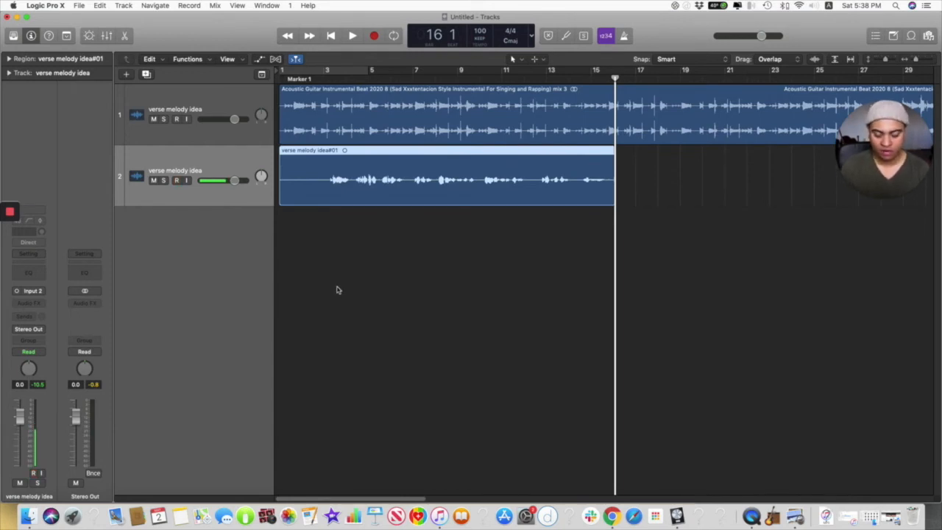
Step: Enlarge both tracks and turn on Waveform Zoom to magnify the audio waveforms in their regions
scroll(338, 288, down, 2)
scroll(338, 287, up, 6)
scroll(340, 294, up, 4)
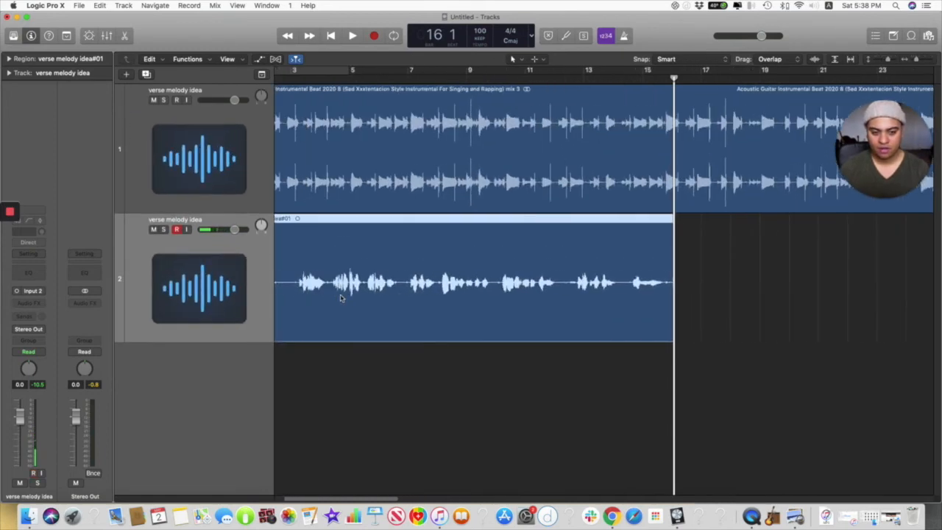
scroll(340, 297, left, 2)
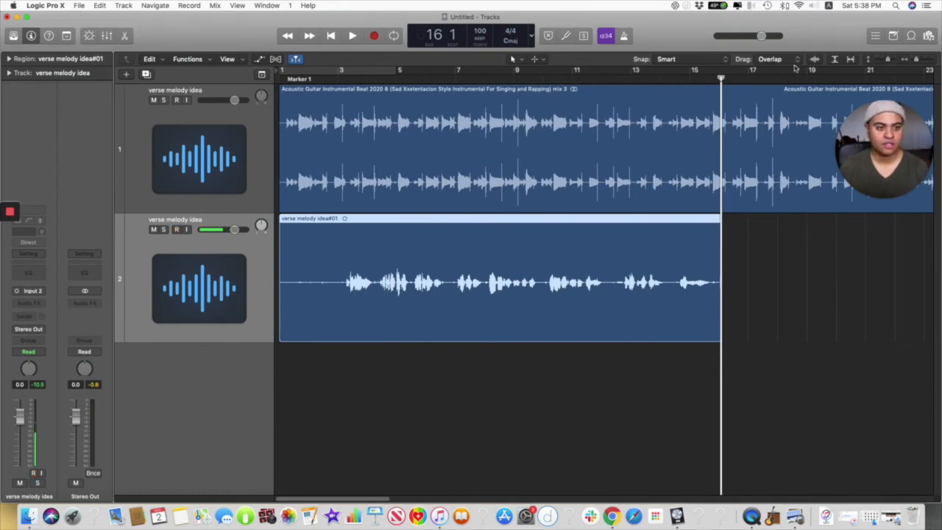
click(815, 59)
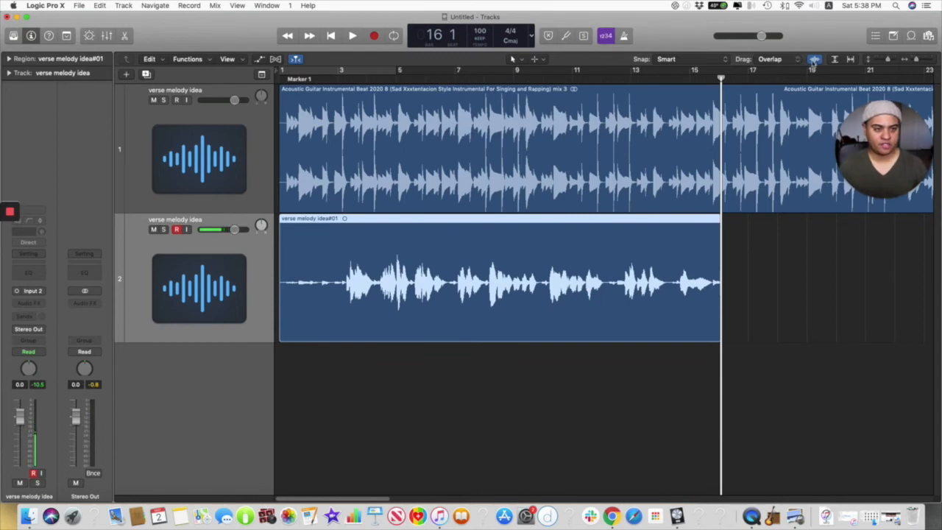
click(814, 59)
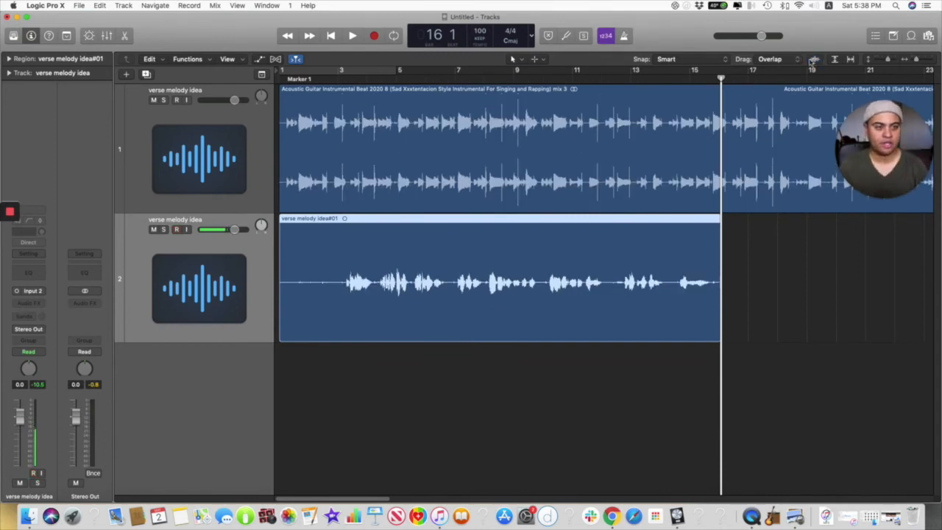
click(813, 60)
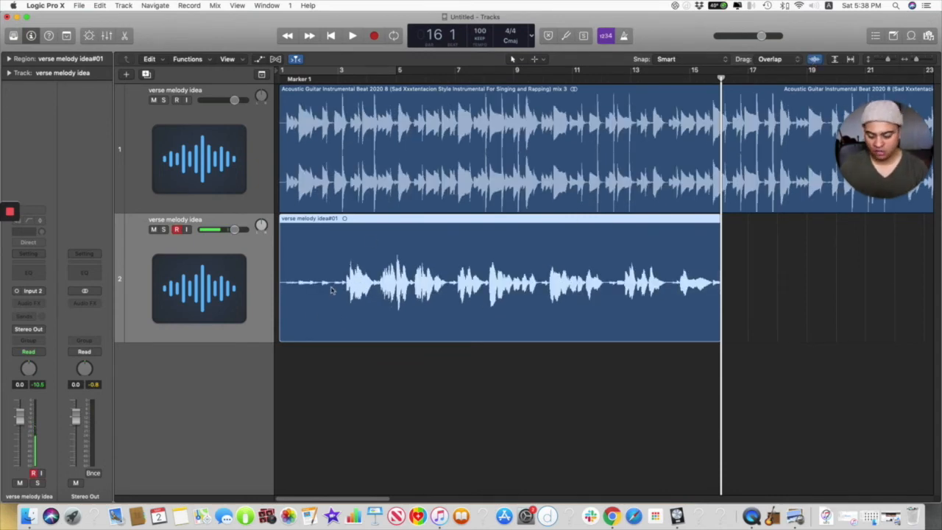
Step: Play back the recorded vocal take with the beat from bar 1 and stop at bar 16
scroll(348, 293, up, 4)
scroll(350, 292, down, 6)
scroll(355, 287, up, 4)
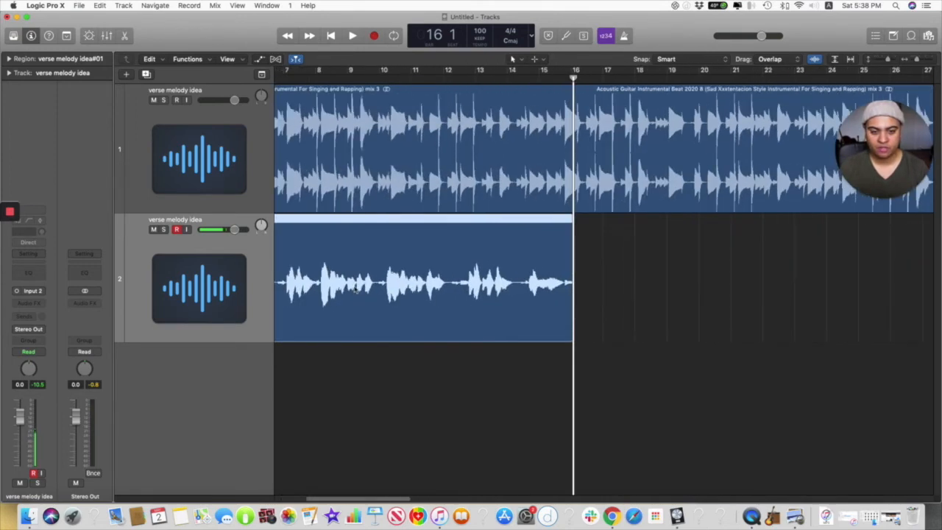
scroll(360, 284, left, 5)
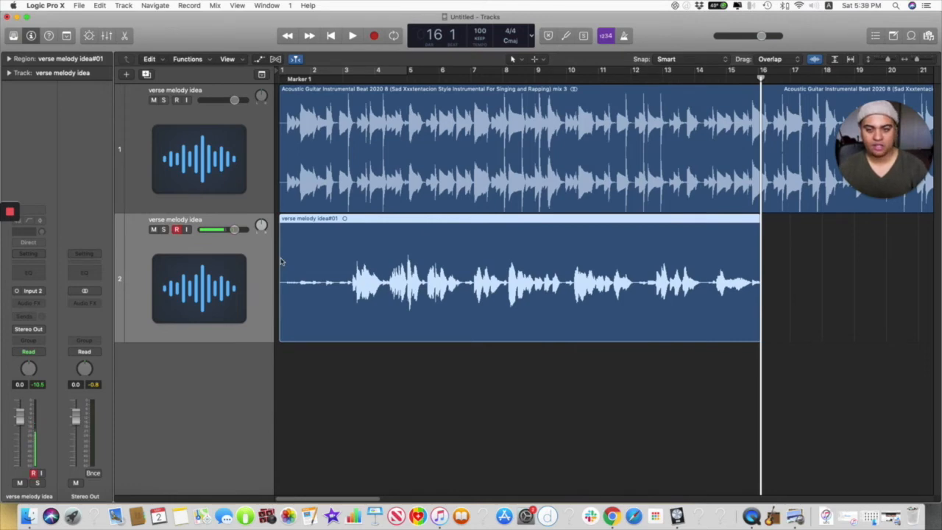
key(Return)
key(r)
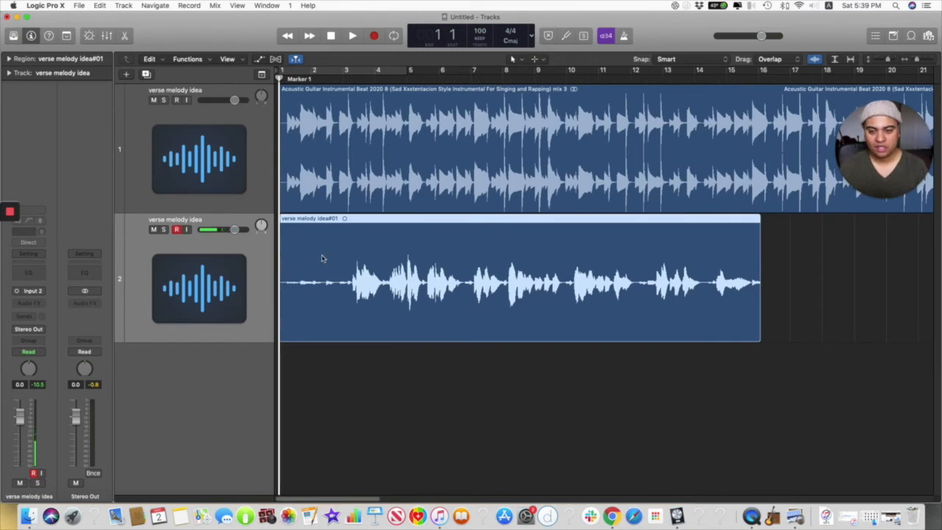
key(space)
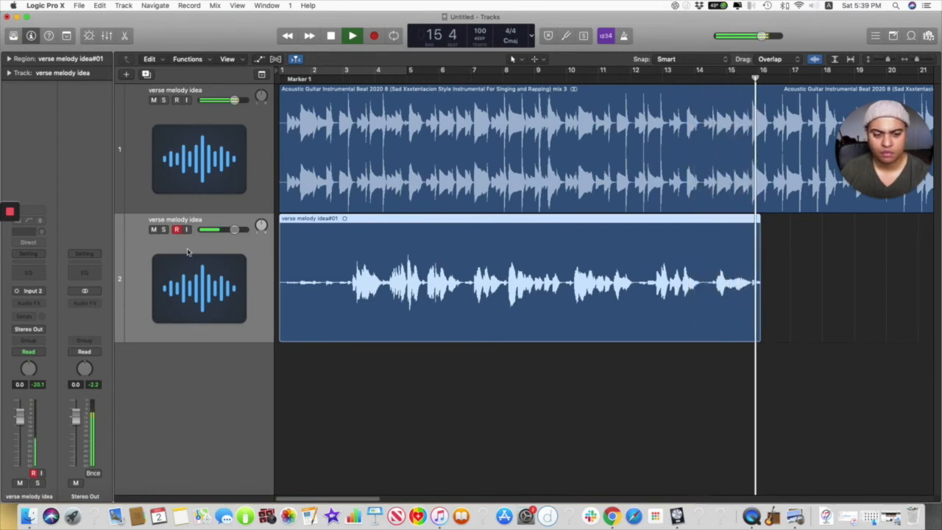
key(space)
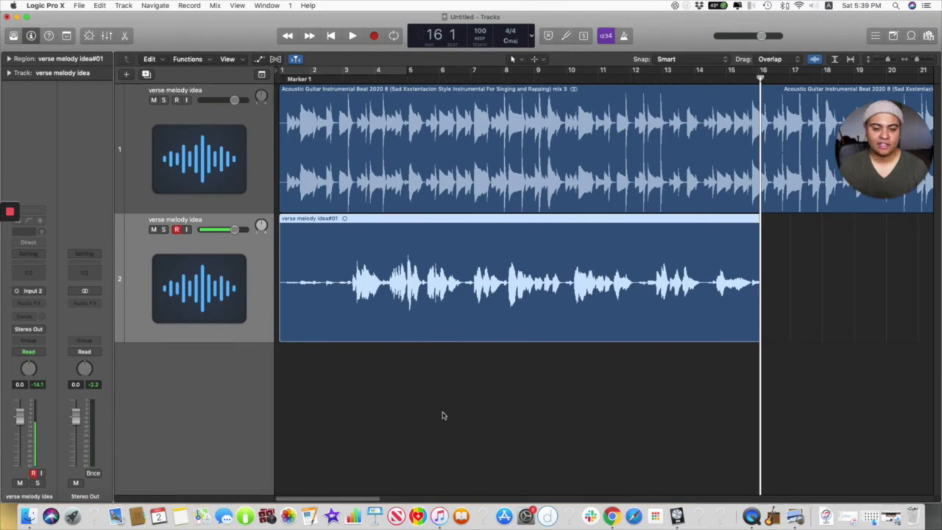
Step: View the take beside more of the beat at a reduced zoom and open the second track's name for editing
key(super+Left)
key(super+Left)
key(super+Down)
key(super+Down)
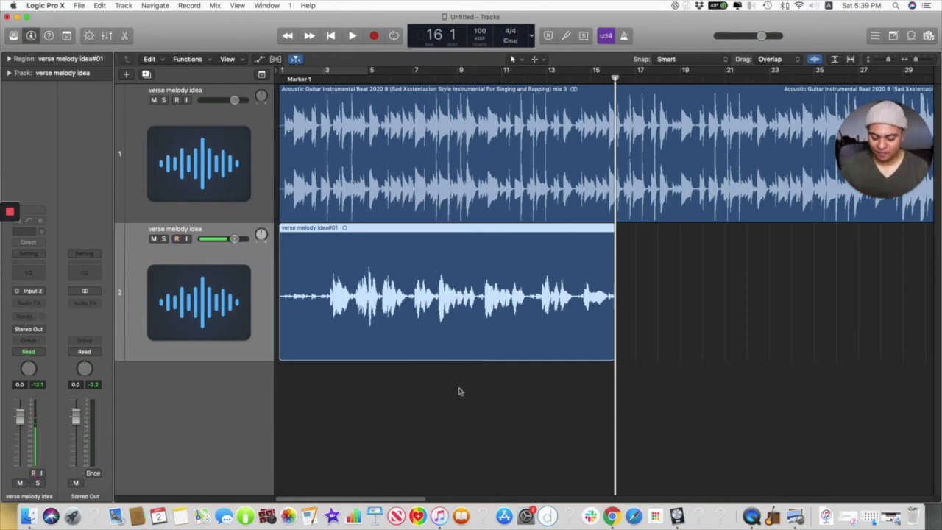
key(super+Up)
key(super+Left)
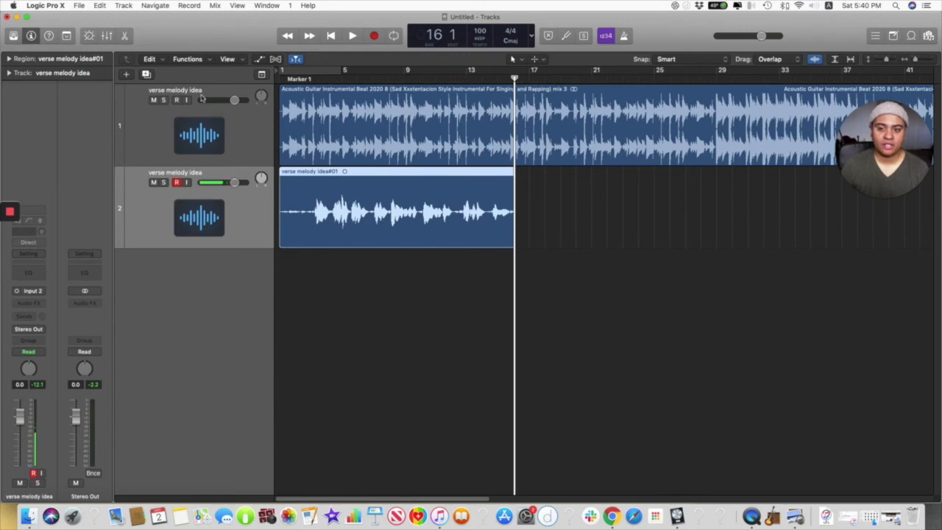
double_click(182, 172)
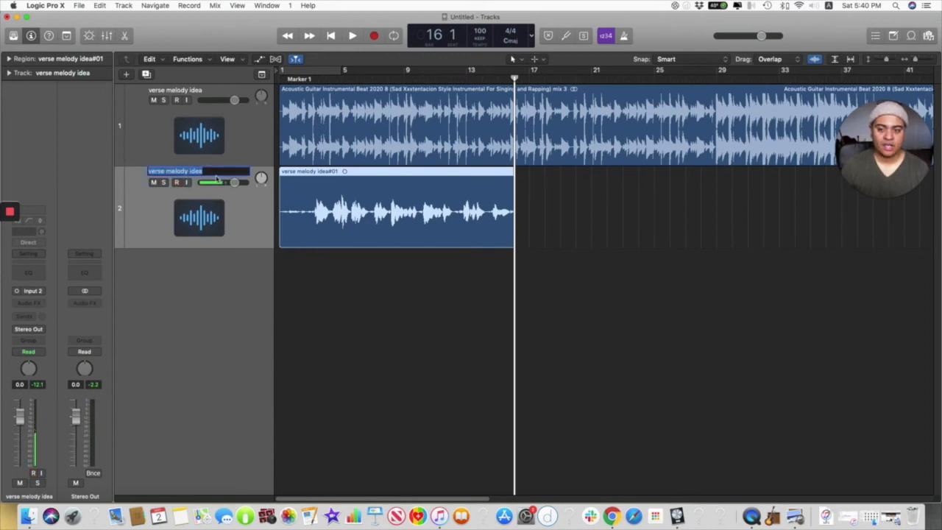
click(241, 229)
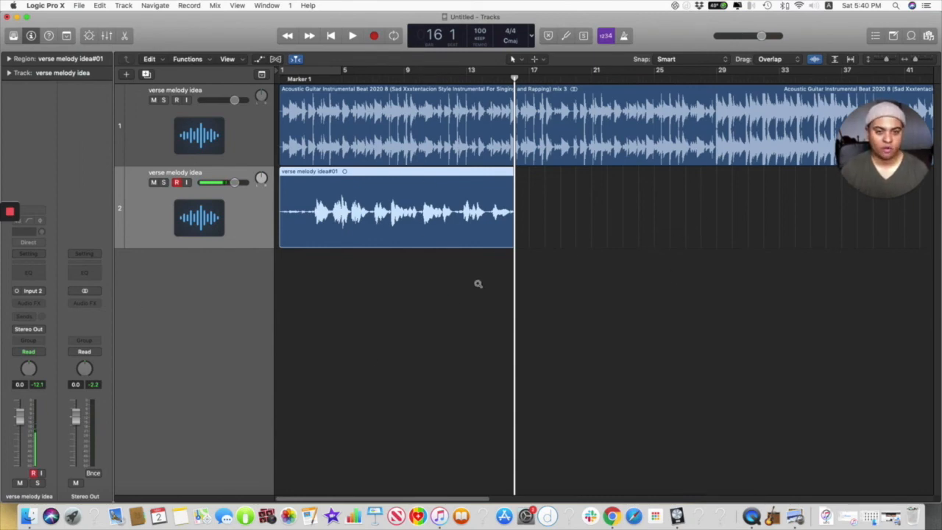
Step: Reduce the track height and zoom the timeline out to examine the take against the beat's full length
scroll(476, 285, up, 2)
scroll(475, 286, down, 5)
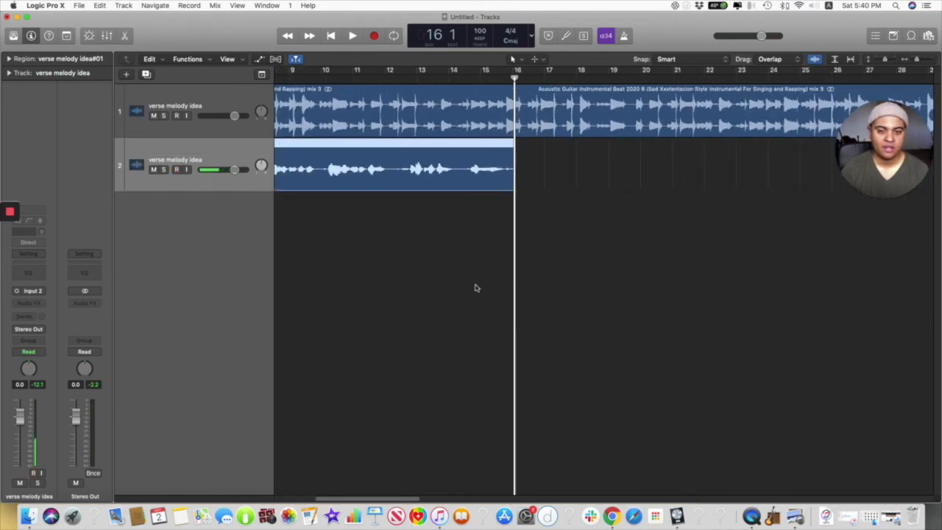
scroll(476, 286, down, 3)
scroll(475, 286, left, 2)
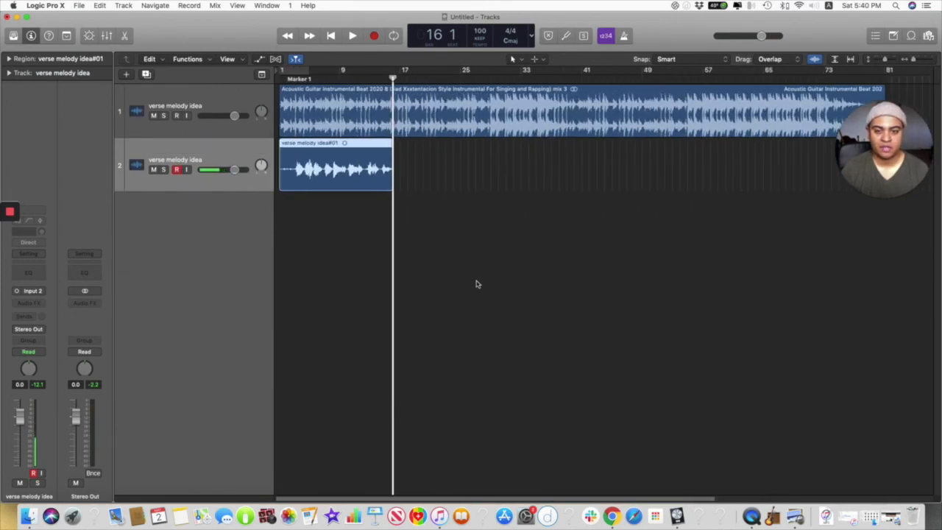